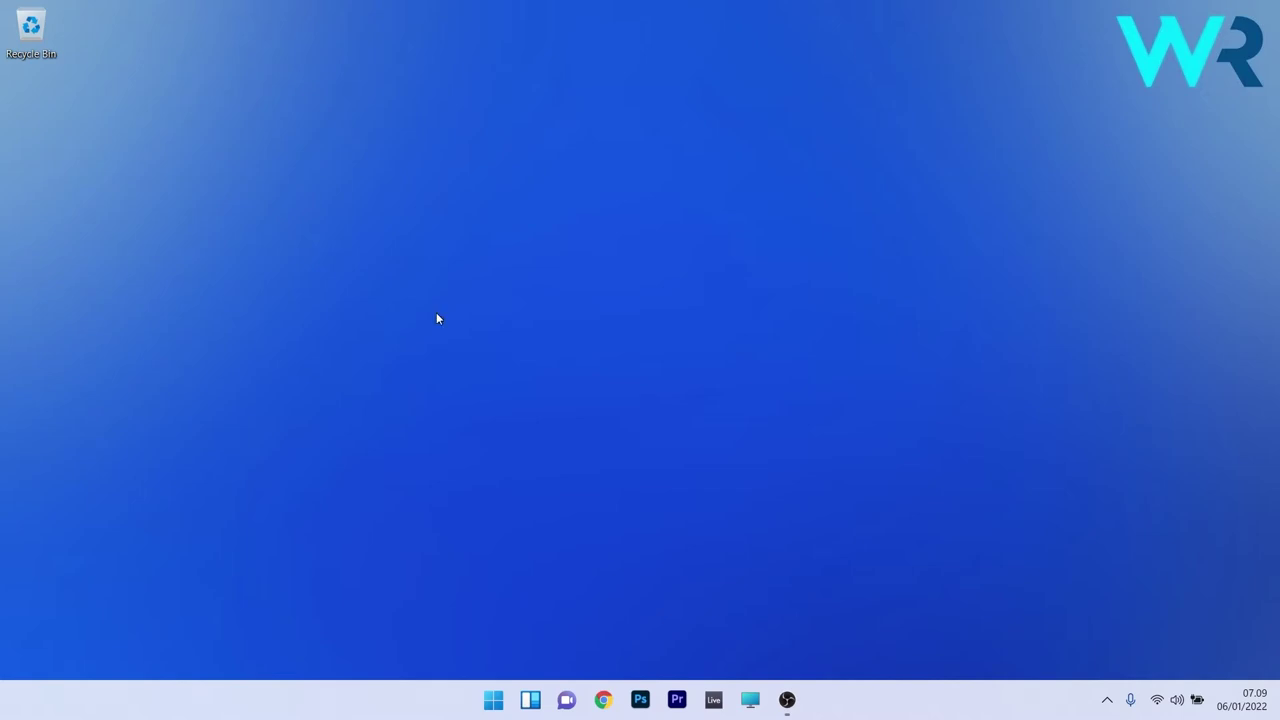
Search for the Photos app, open it and go to its Video Editor.
click(493, 700)
text(photos)
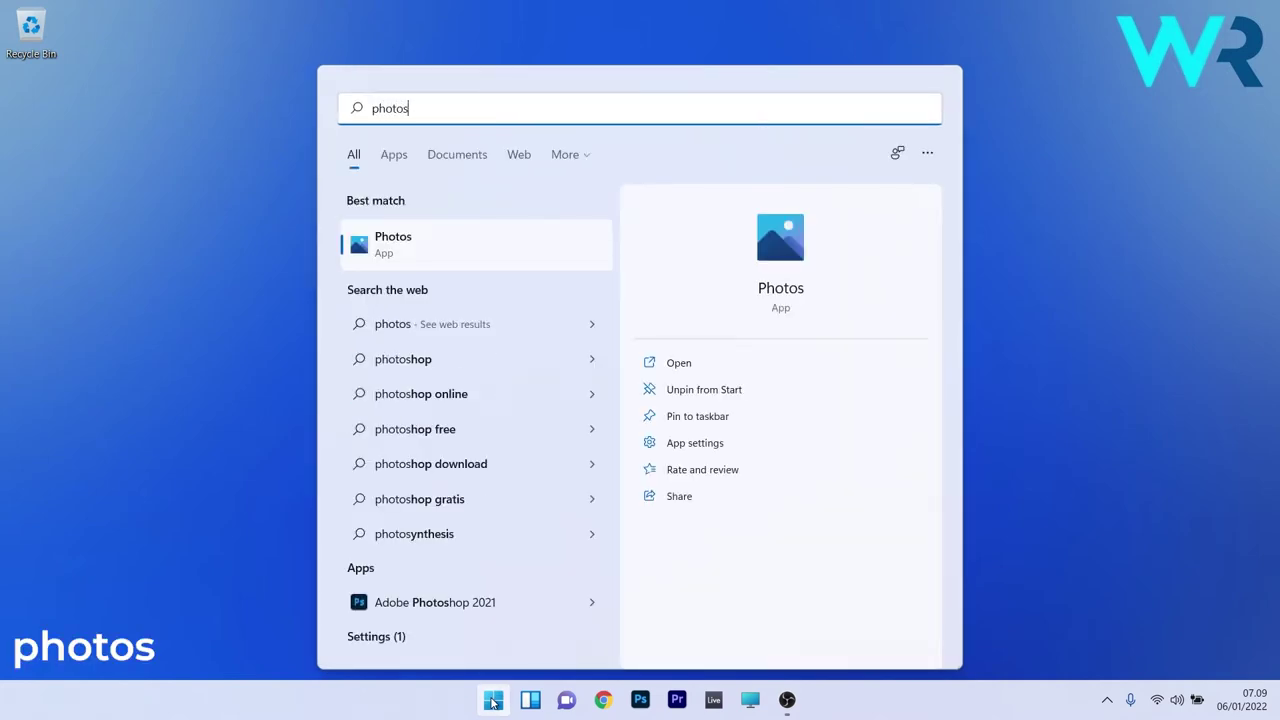
click(389, 252)
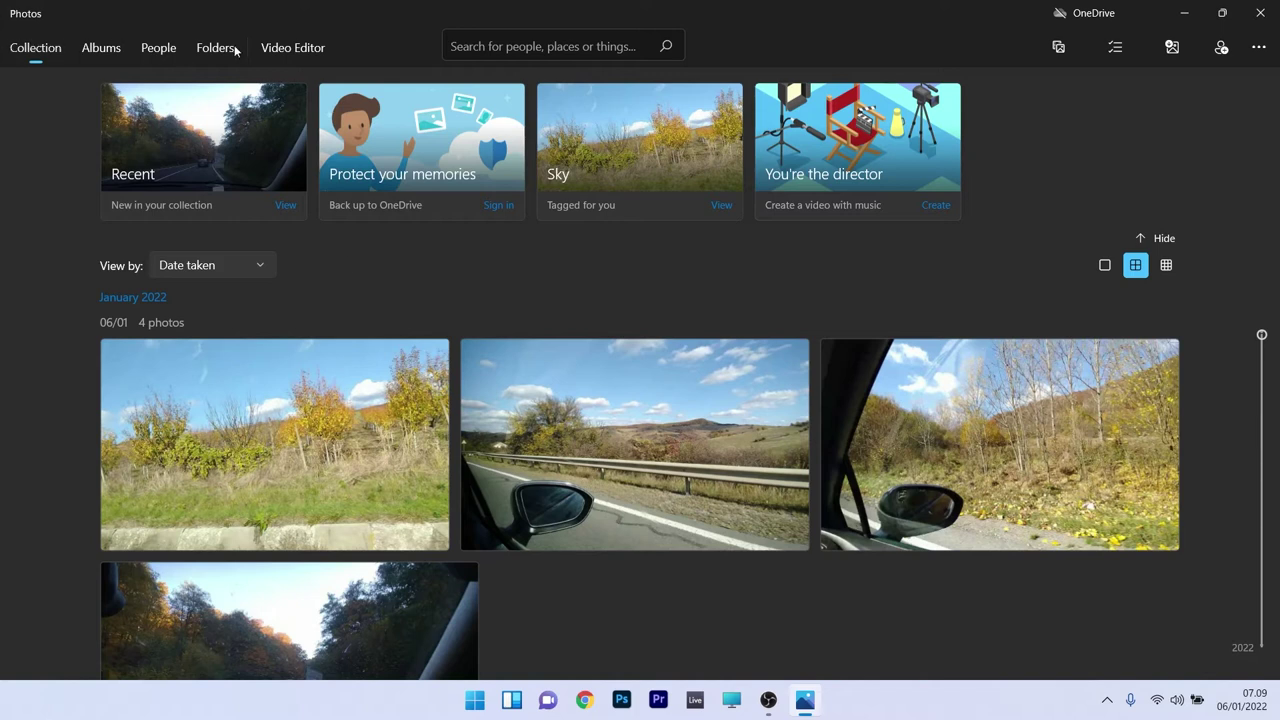
click(290, 47)
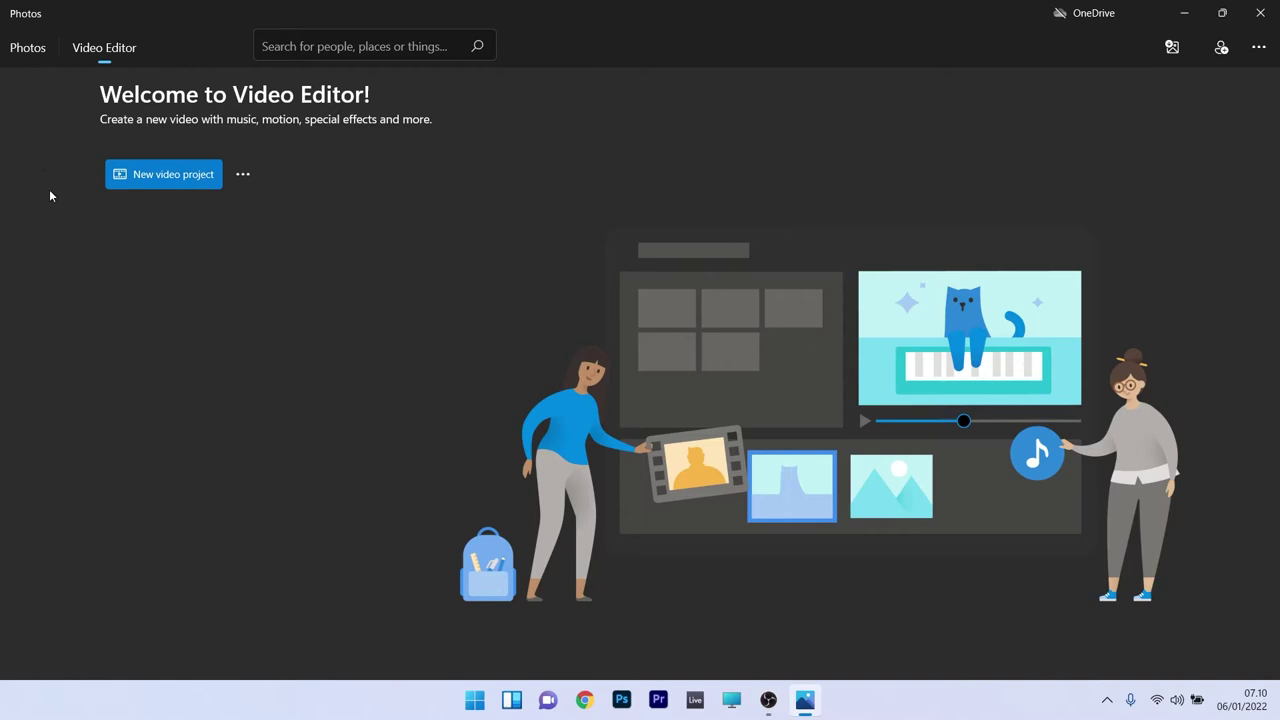
Create a new video project named Landscape.
click(172, 179)
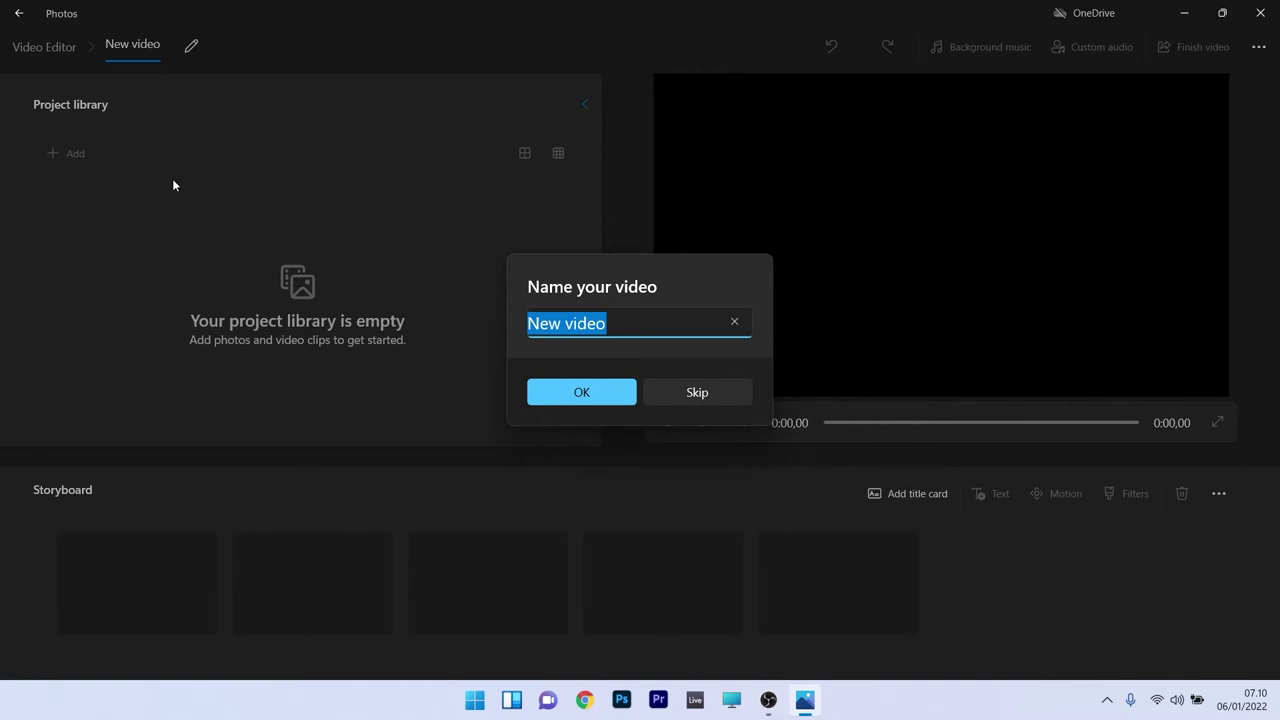
text(Landscape)
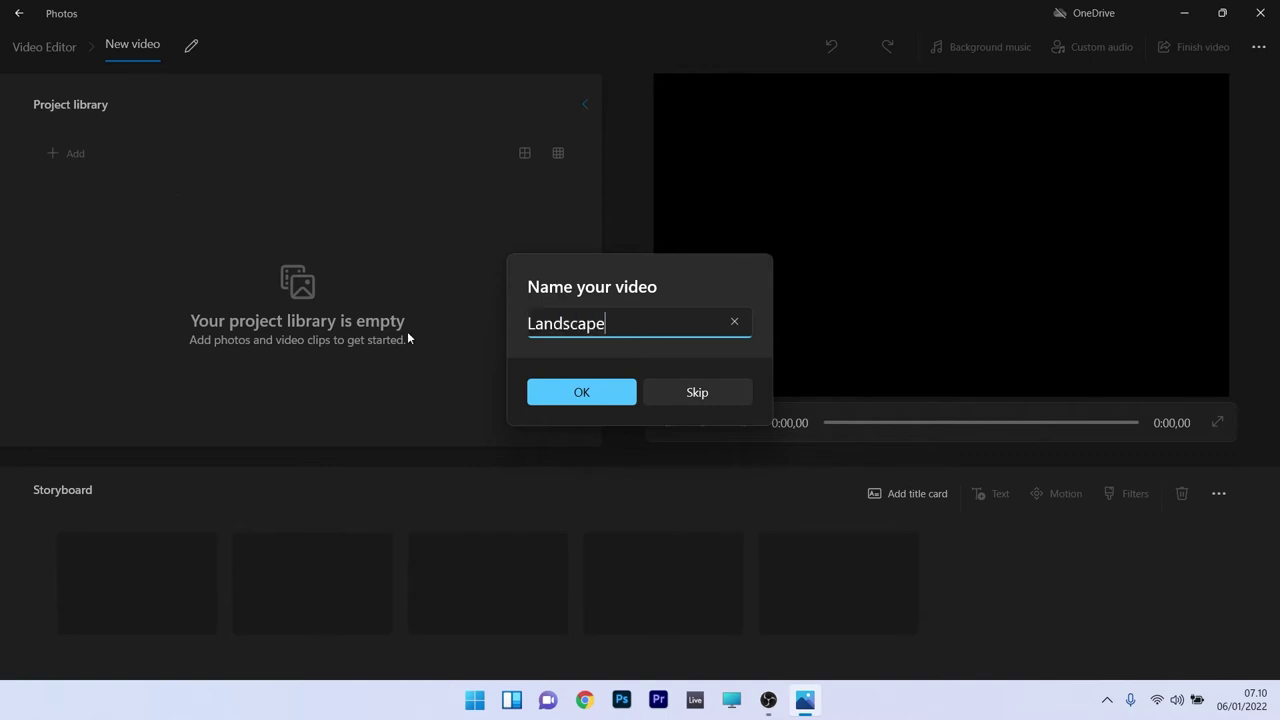
click(578, 395)
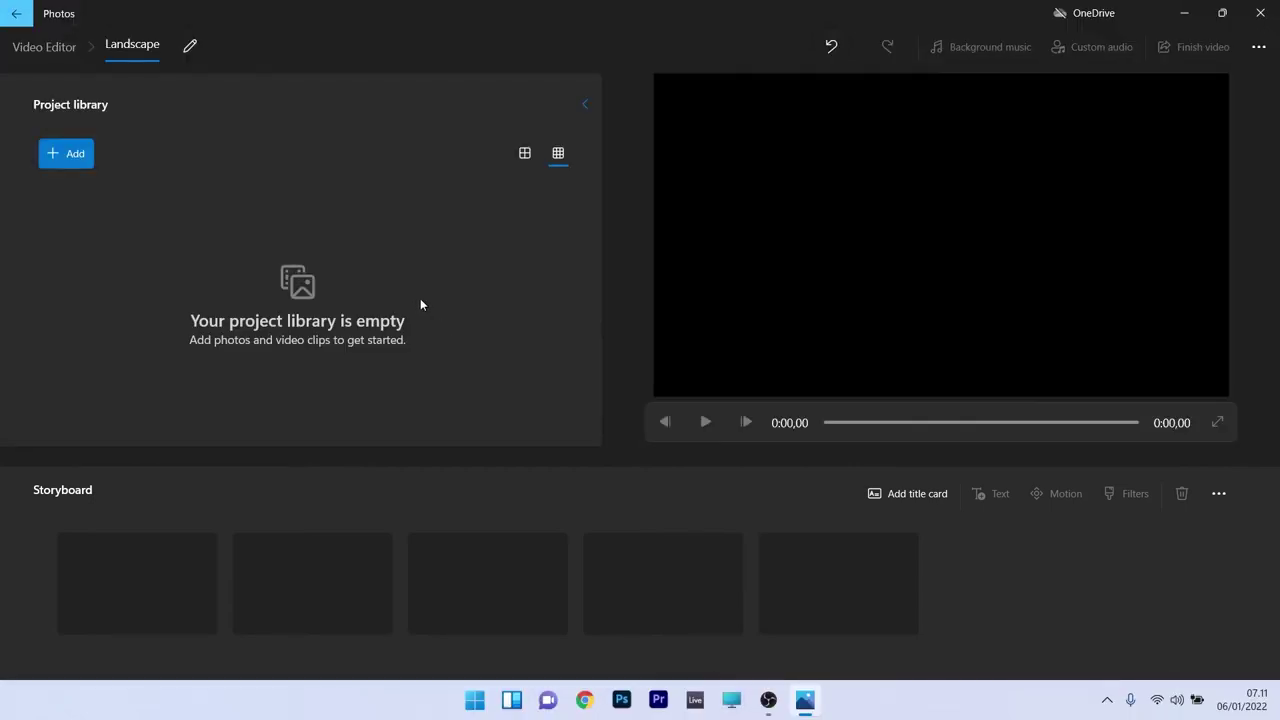
Import picture 1.png, picture 2.png, picture 3.png and picture 4.jpg from this PC's Pictures > slide folder into the project library.
click(80, 153)
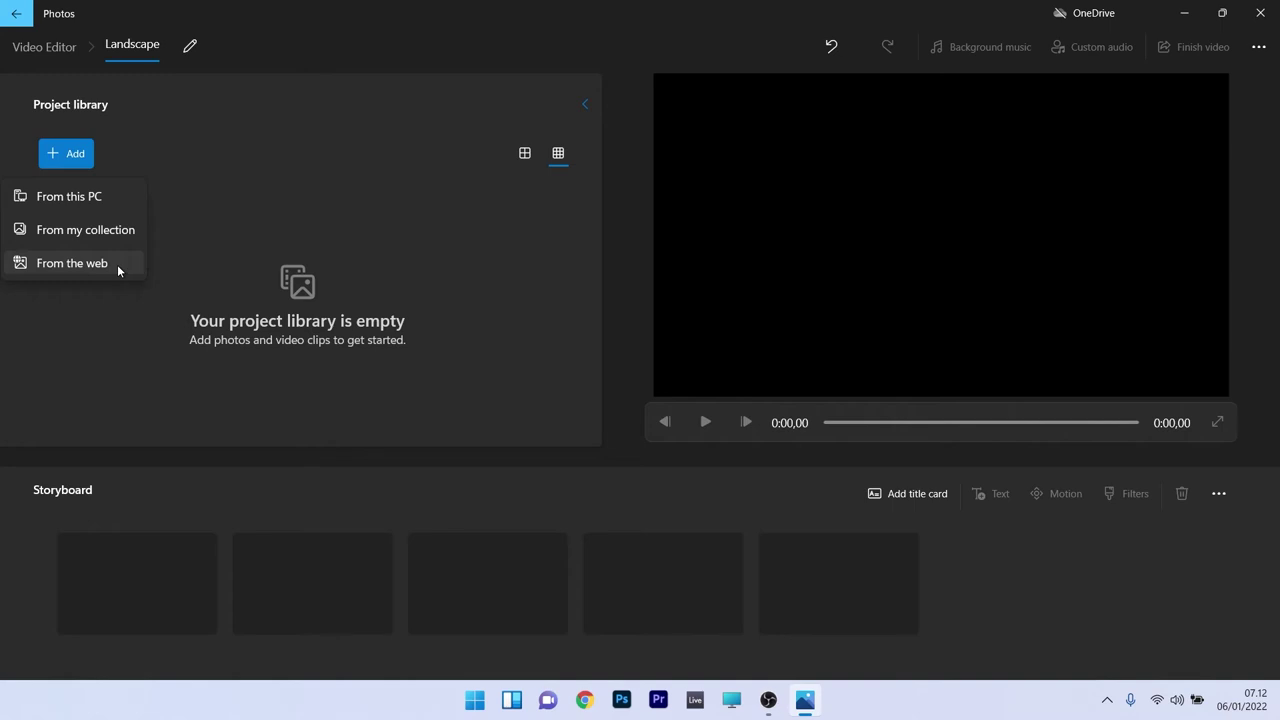
click(124, 198)
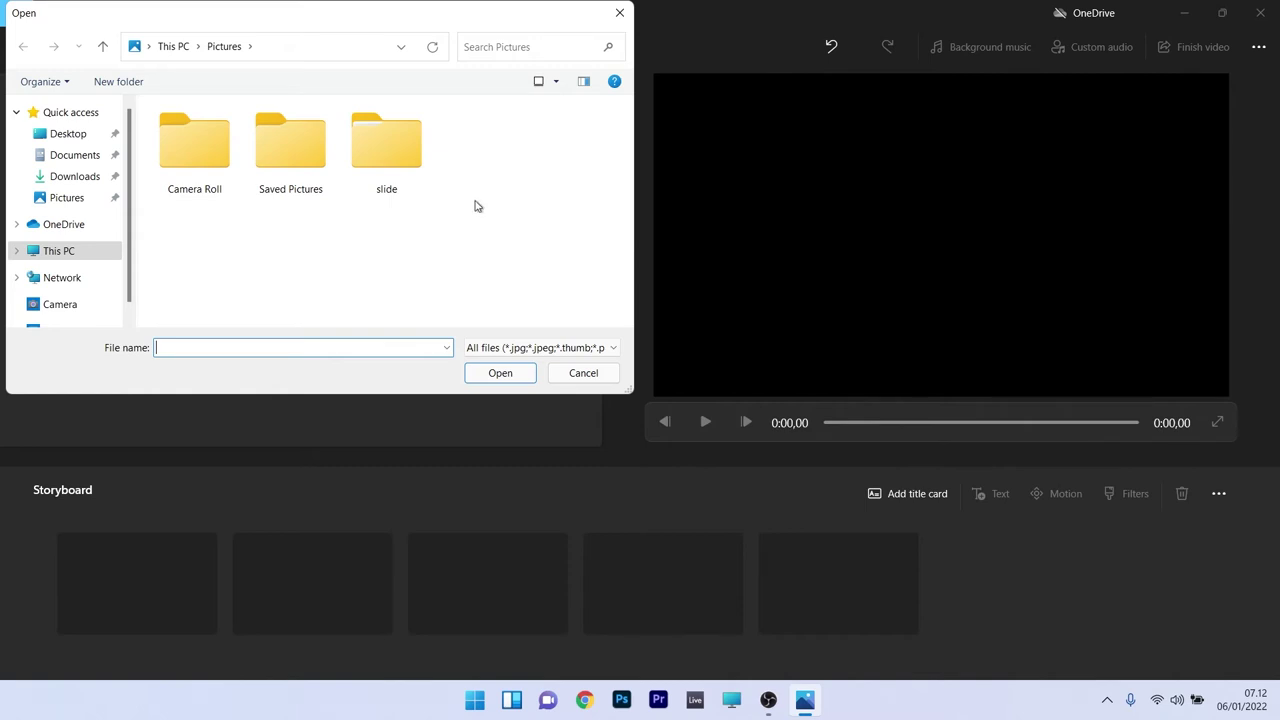
double_click(400, 158)
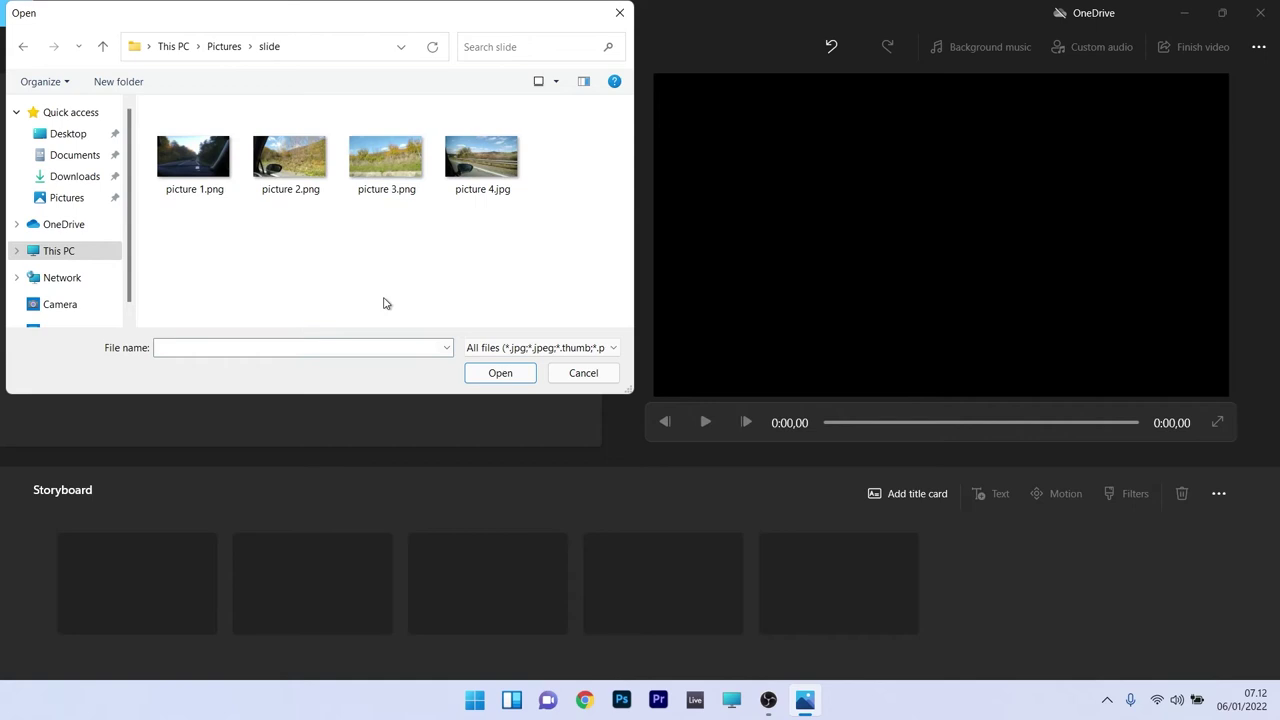
key(ctrl+a)
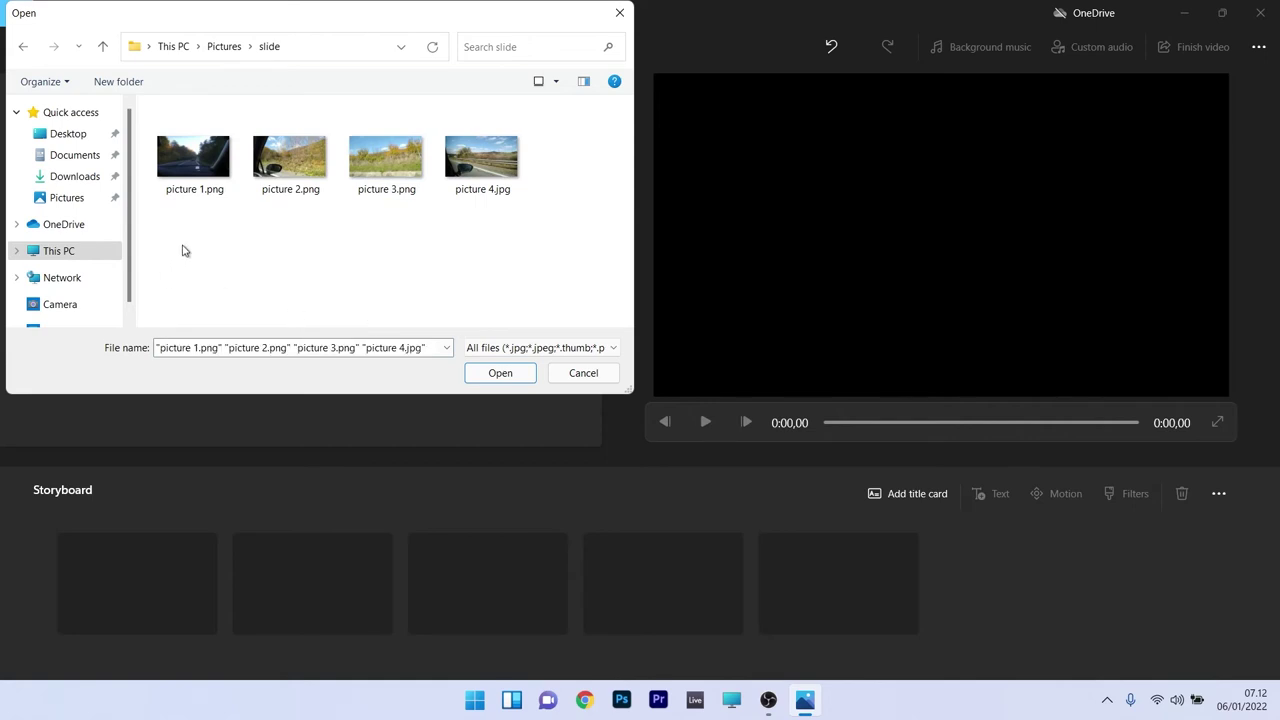
drag(177, 249, 550, 166)
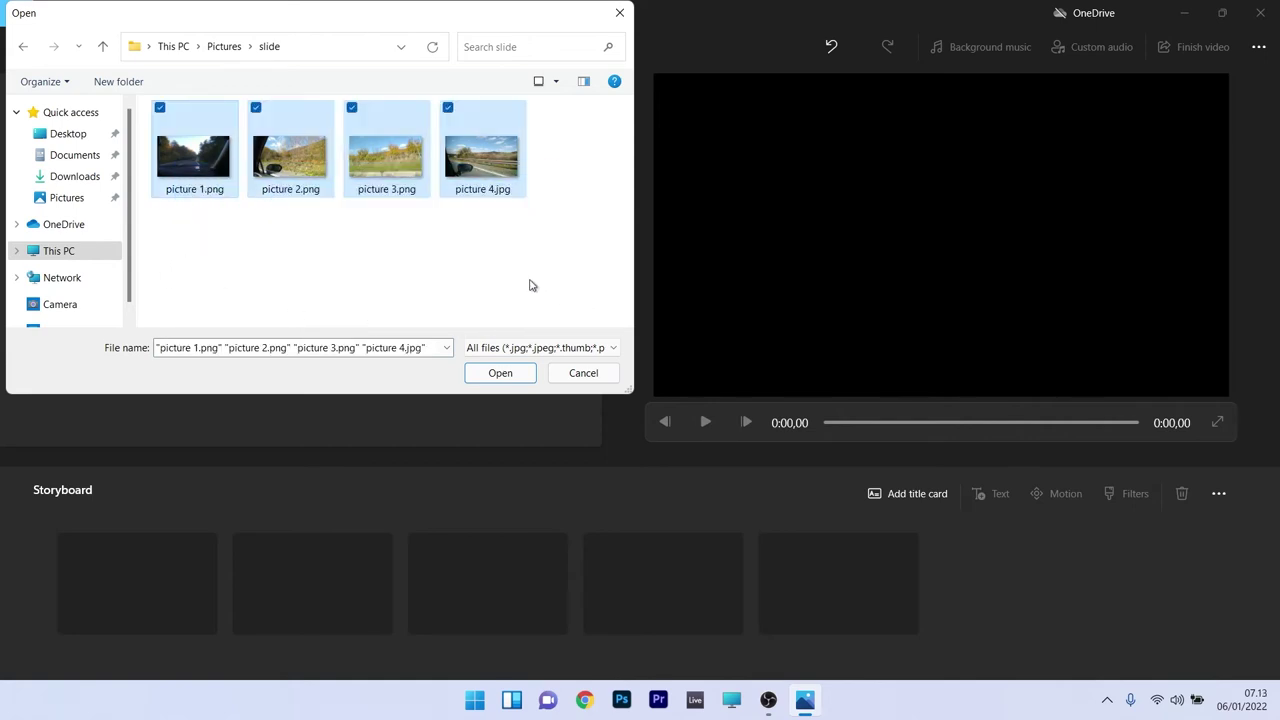
click(500, 375)
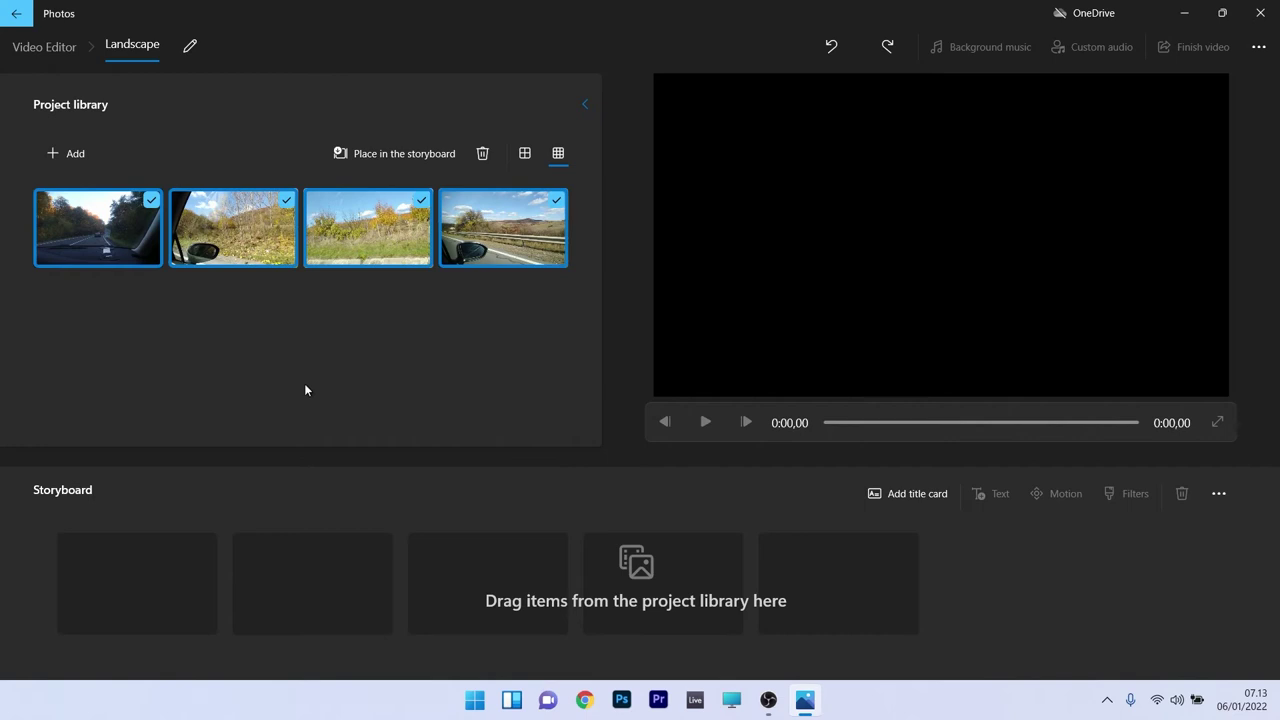
Place all four selected library pictures on the storyboard at once and undo the placement.
click(403, 158)
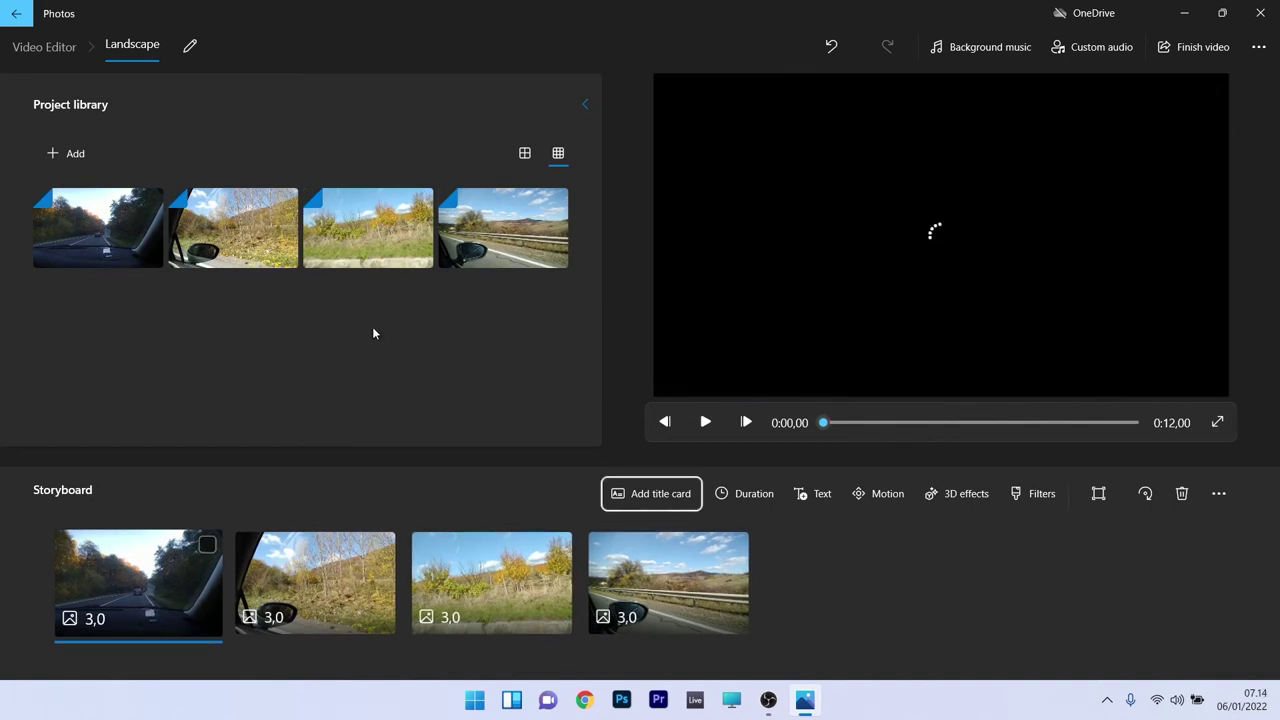
key(ctrl+z)
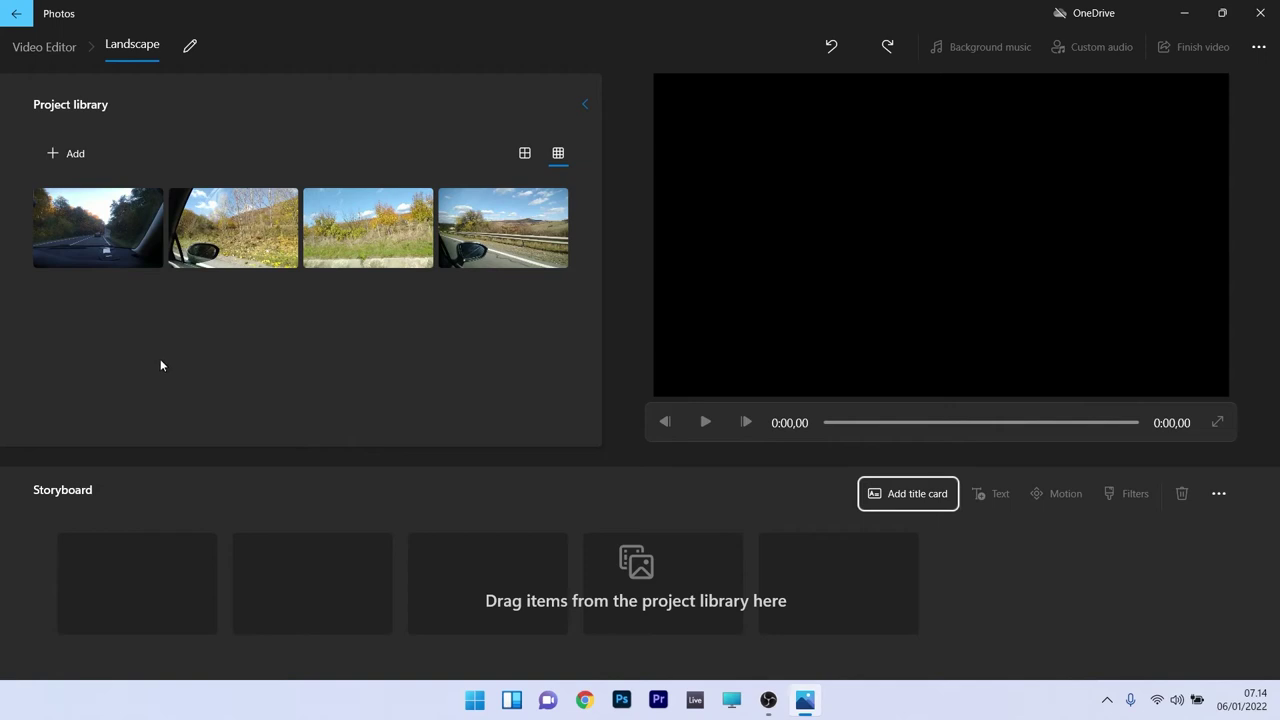
Place the library pictures on the storyboard one by one in the order picture 1, picture 3, picture 4, picture 2.
drag(130, 235, 162, 587)
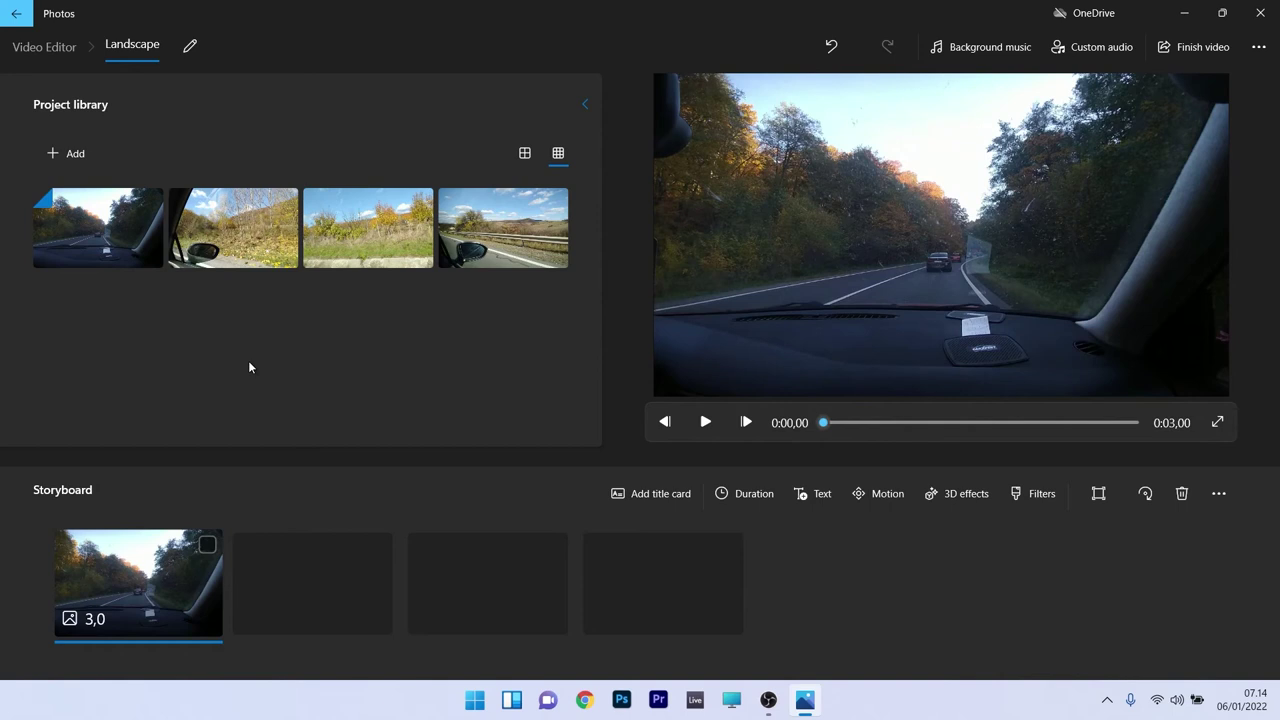
drag(378, 235, 351, 590)
drag(511, 263, 531, 578)
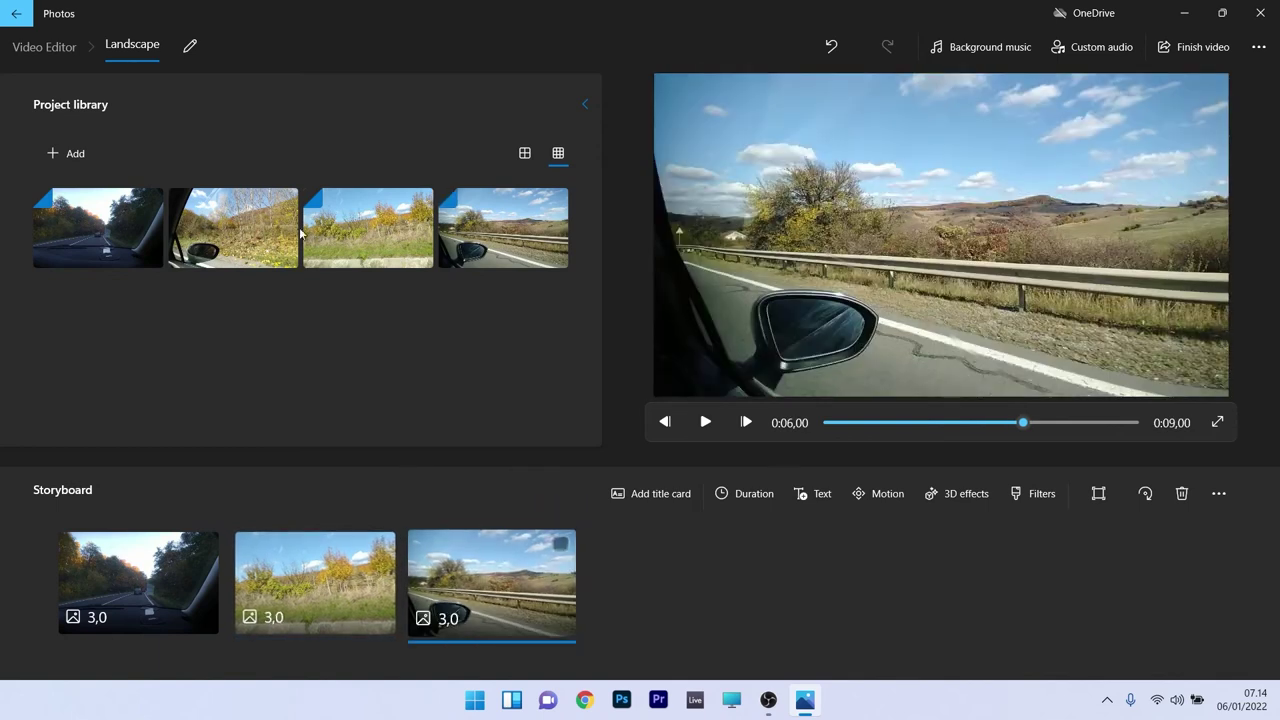
drag(250, 240, 690, 585)
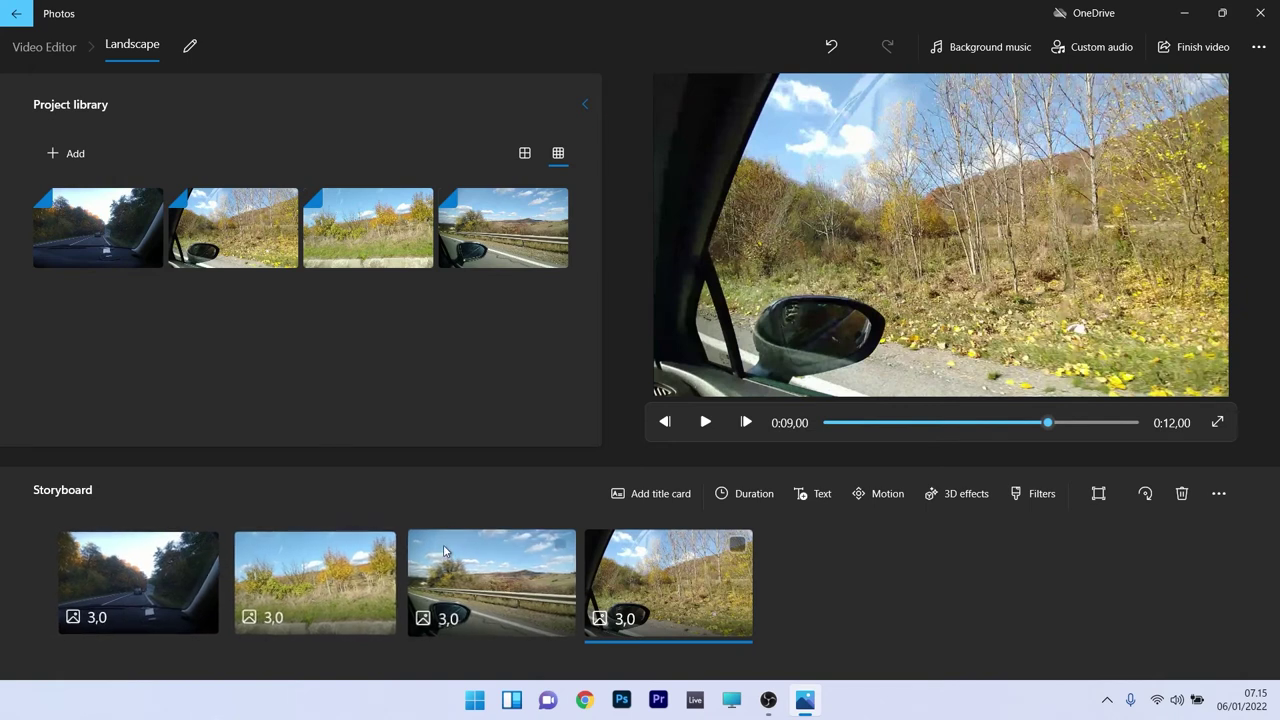
Preview the slideshow from the beginning and pause it during the second picture.
drag(1047, 424, 765, 441)
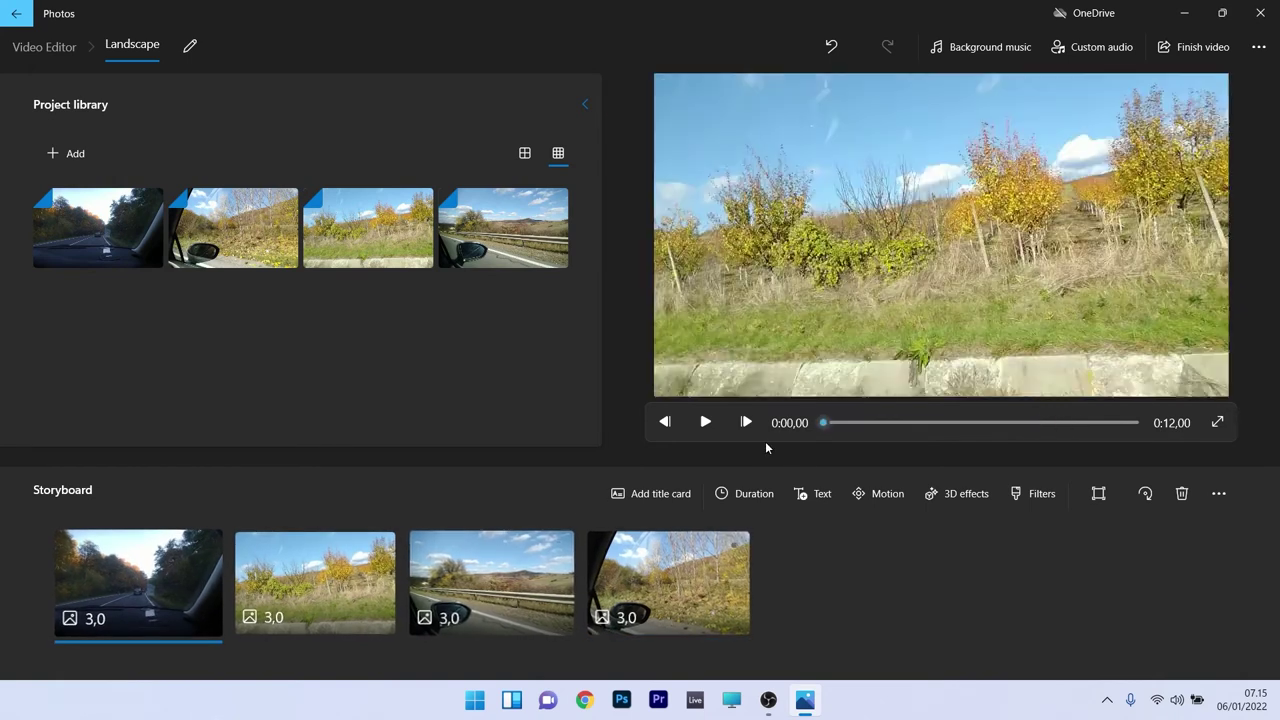
click(705, 422)
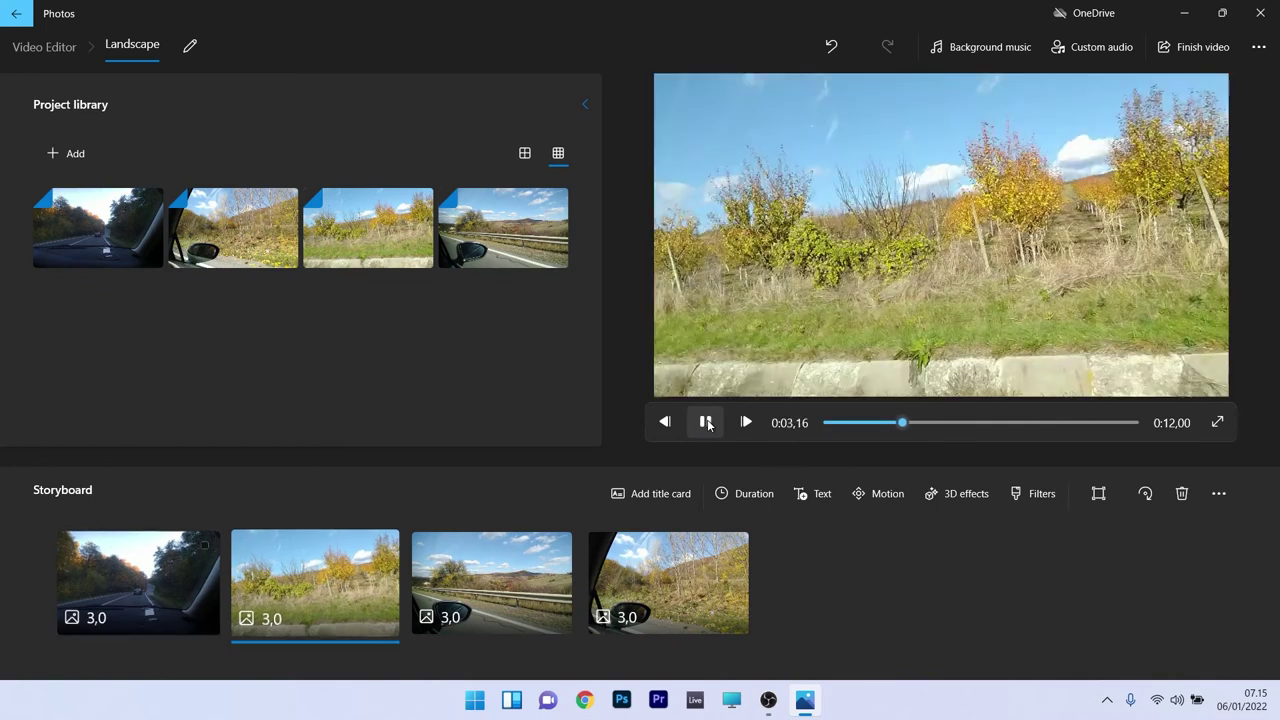
click(705, 422)
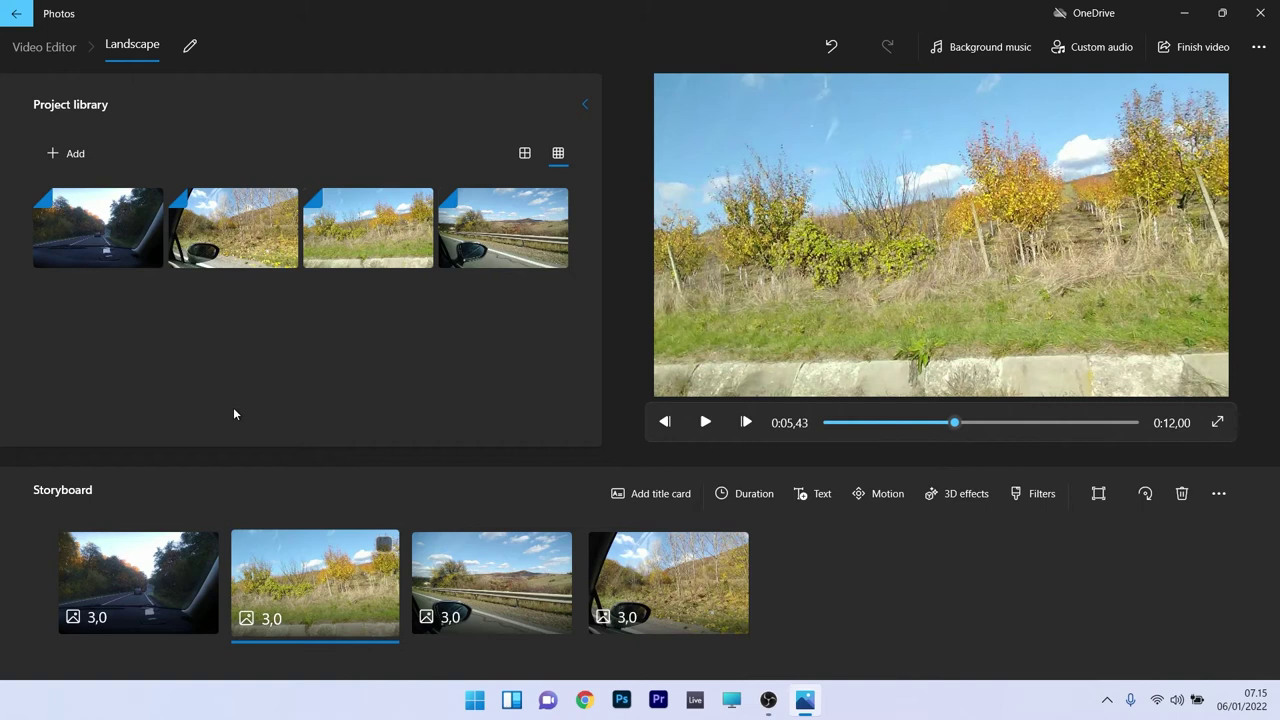
Set the duration of all four storyboard pictures to 1 second and play the slideshow from the beginning.
click(96, 620)
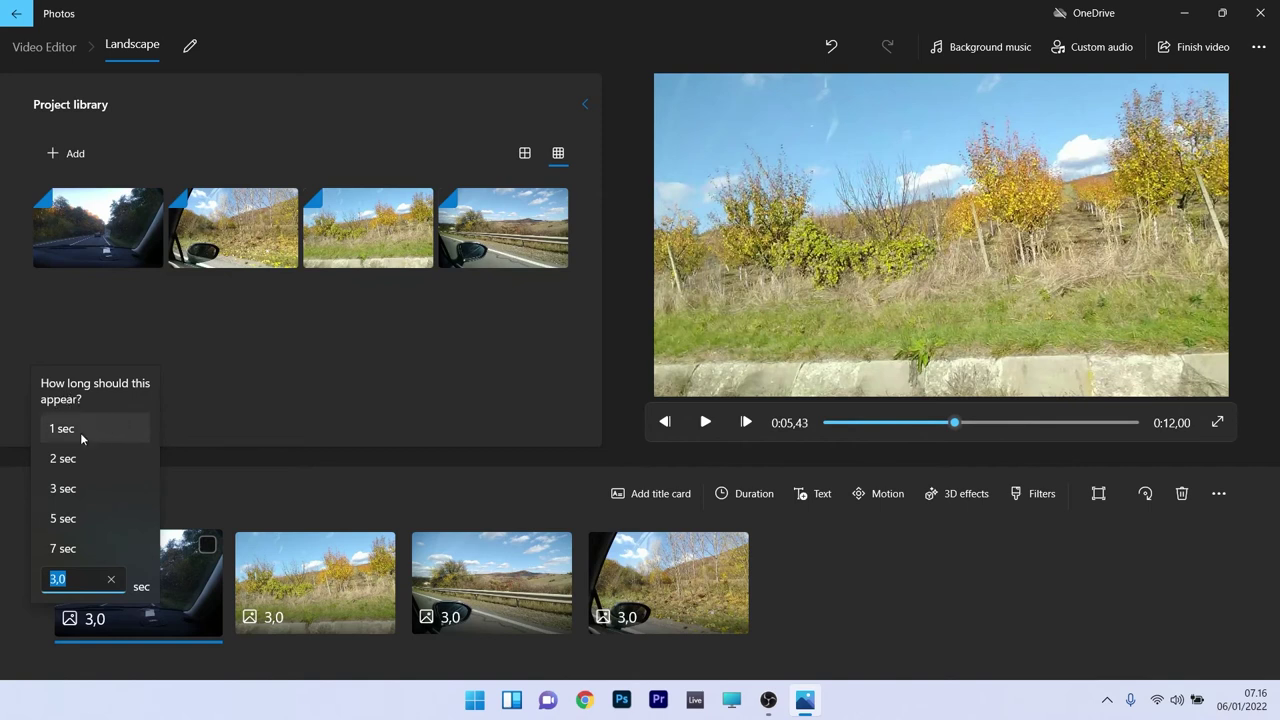
click(80, 432)
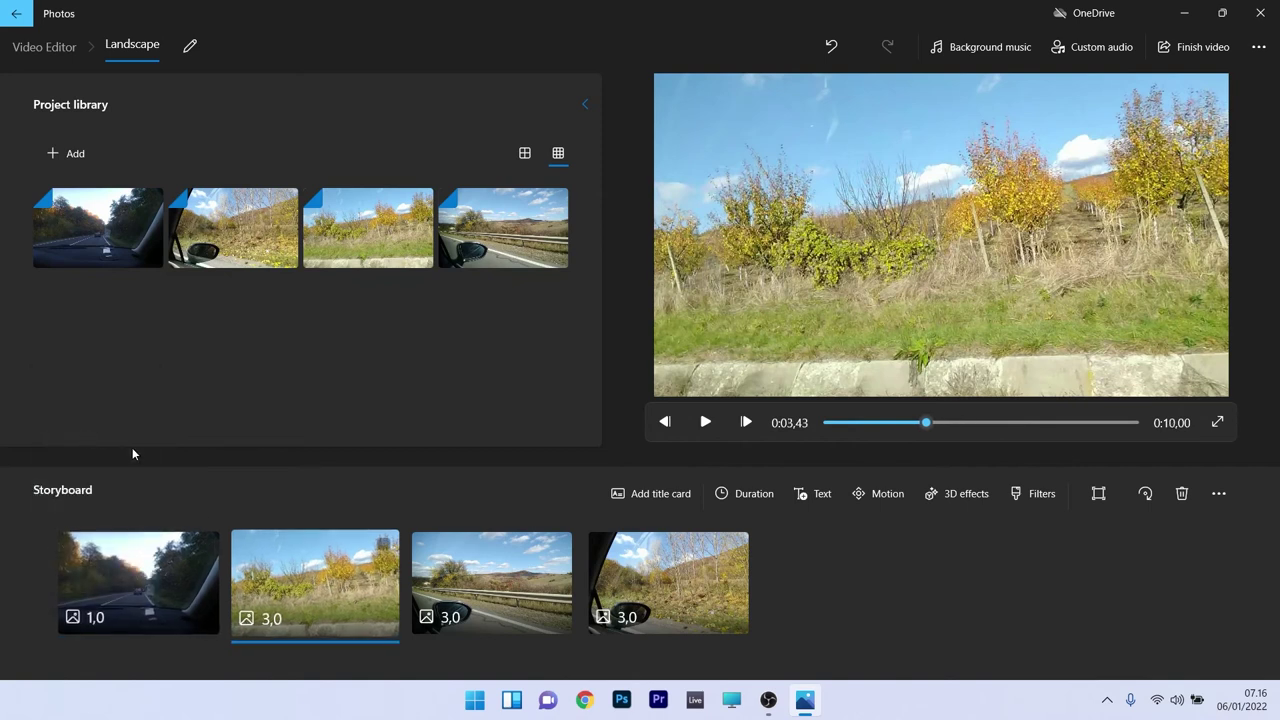
click(268, 619)
click(240, 429)
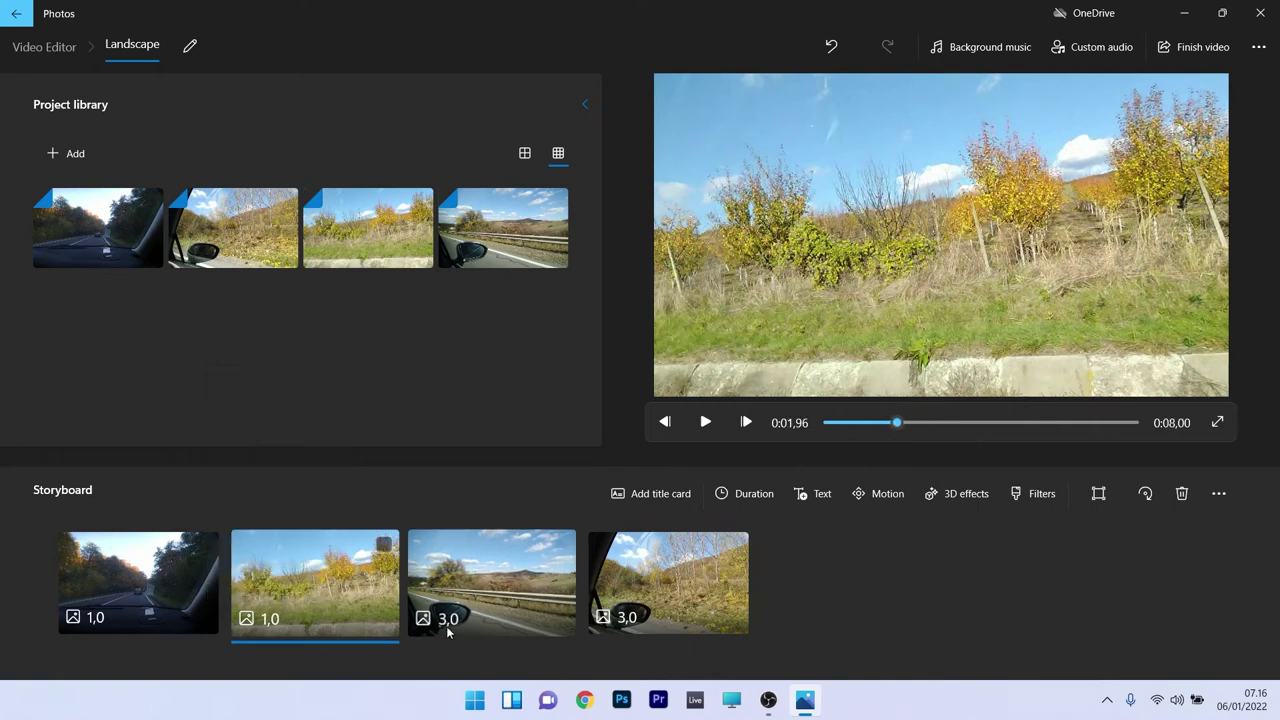
click(449, 619)
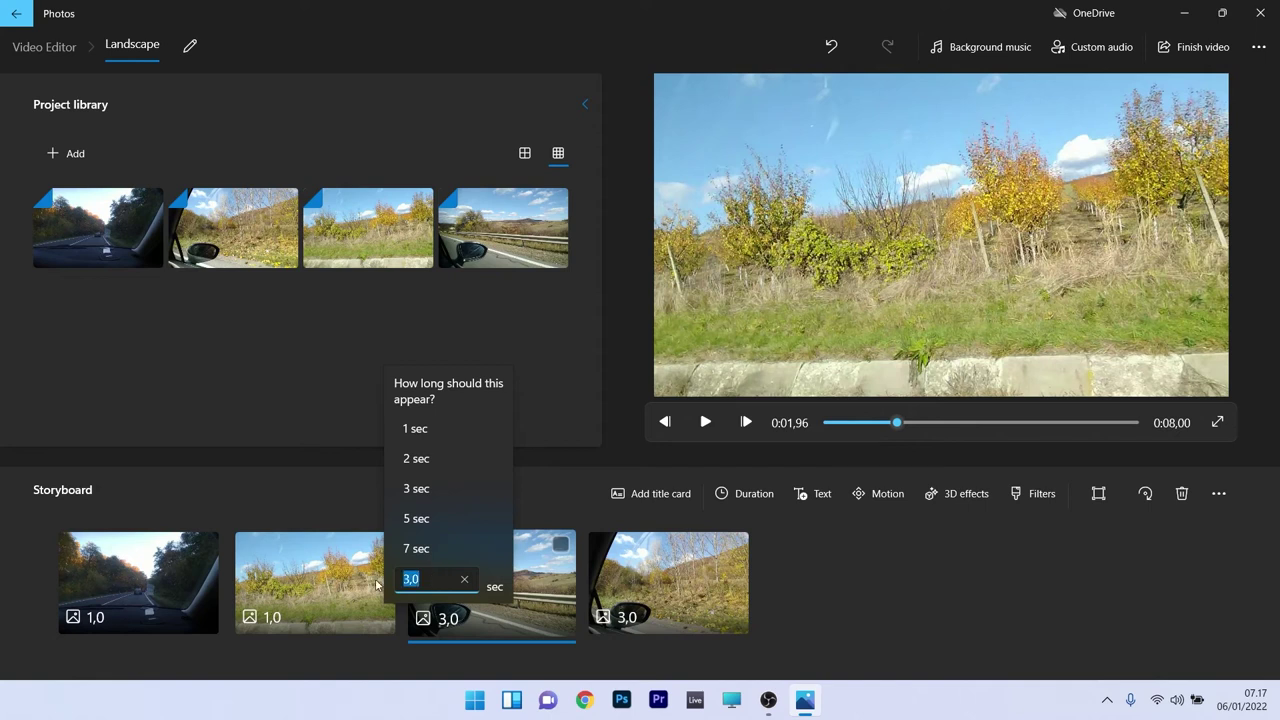
text(10)
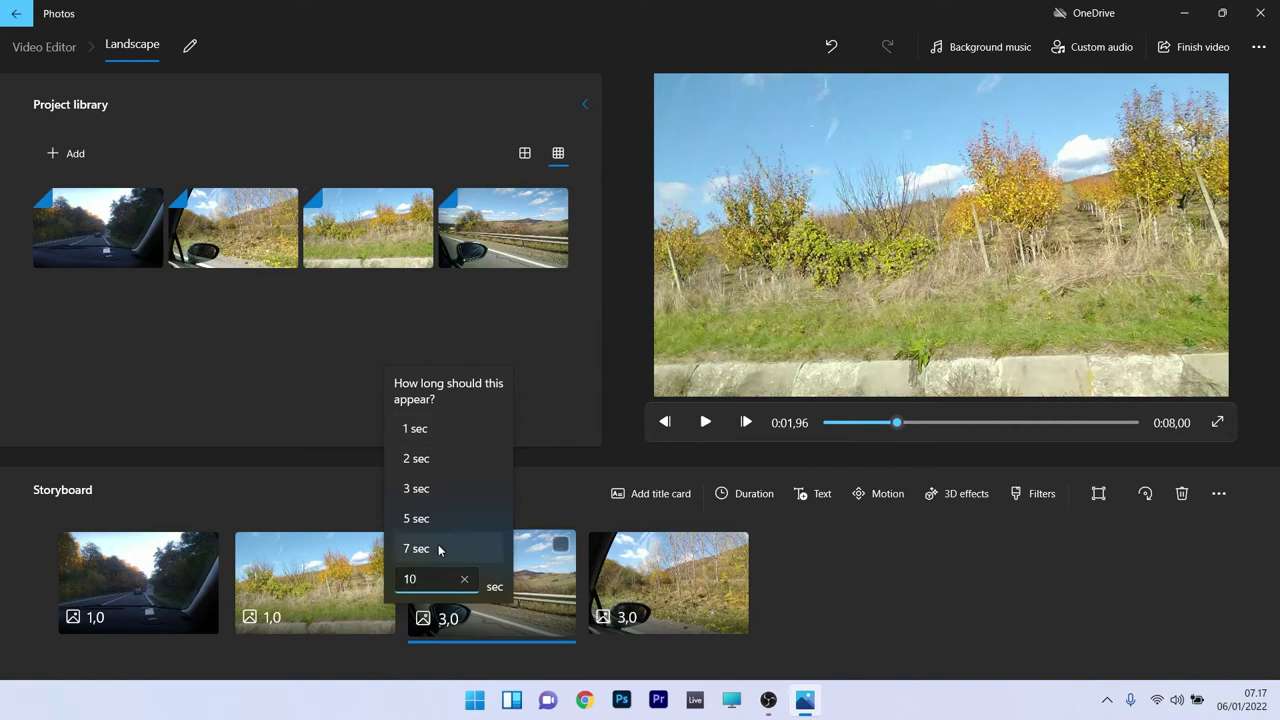
click(415, 428)
drag(974, 422, 801, 434)
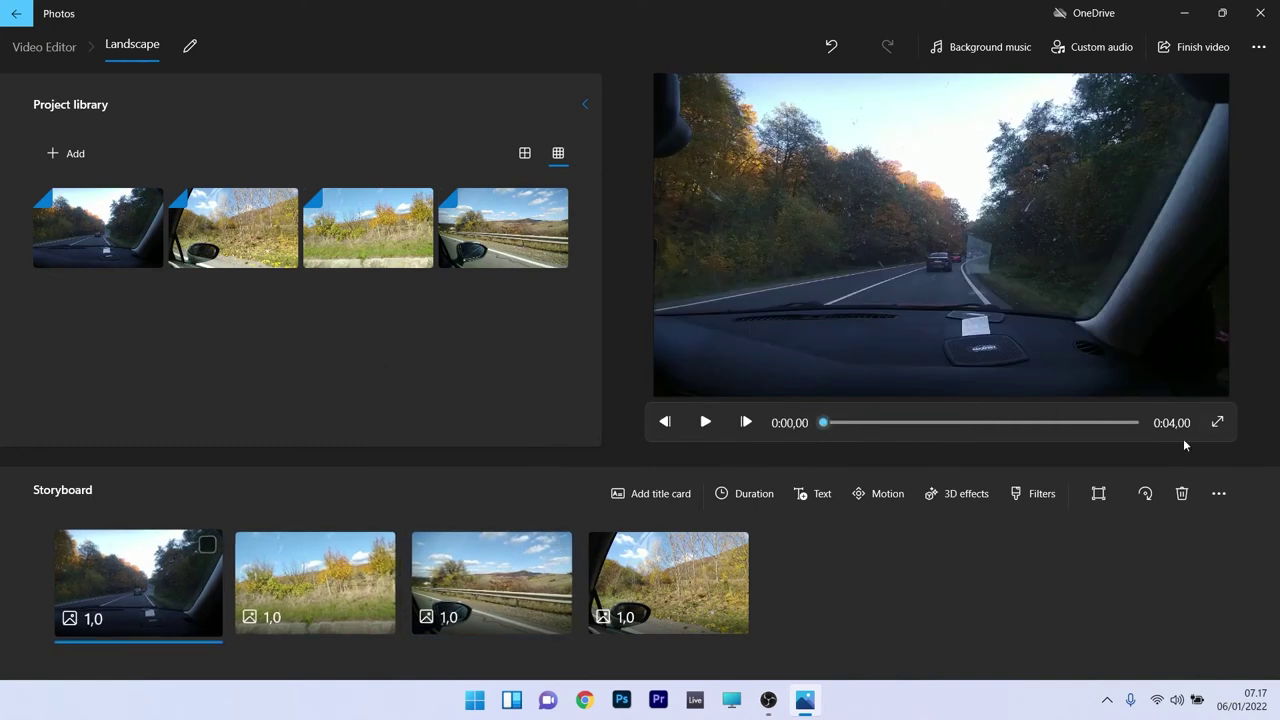
click(706, 423)
Set the duration of each of the four storyboard pictures to 2 seconds.
click(93, 619)
click(65, 457)
click(270, 617)
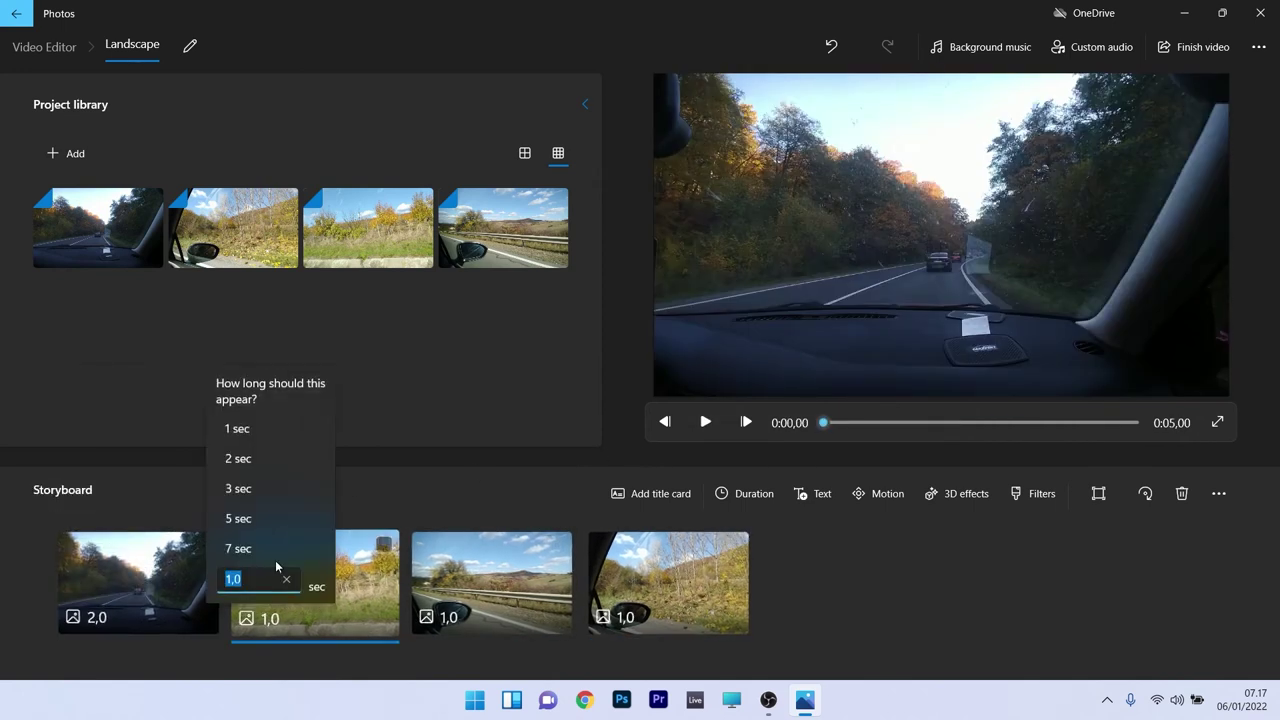
click(250, 457)
click(447, 617)
click(427, 457)
click(624, 617)
click(604, 457)
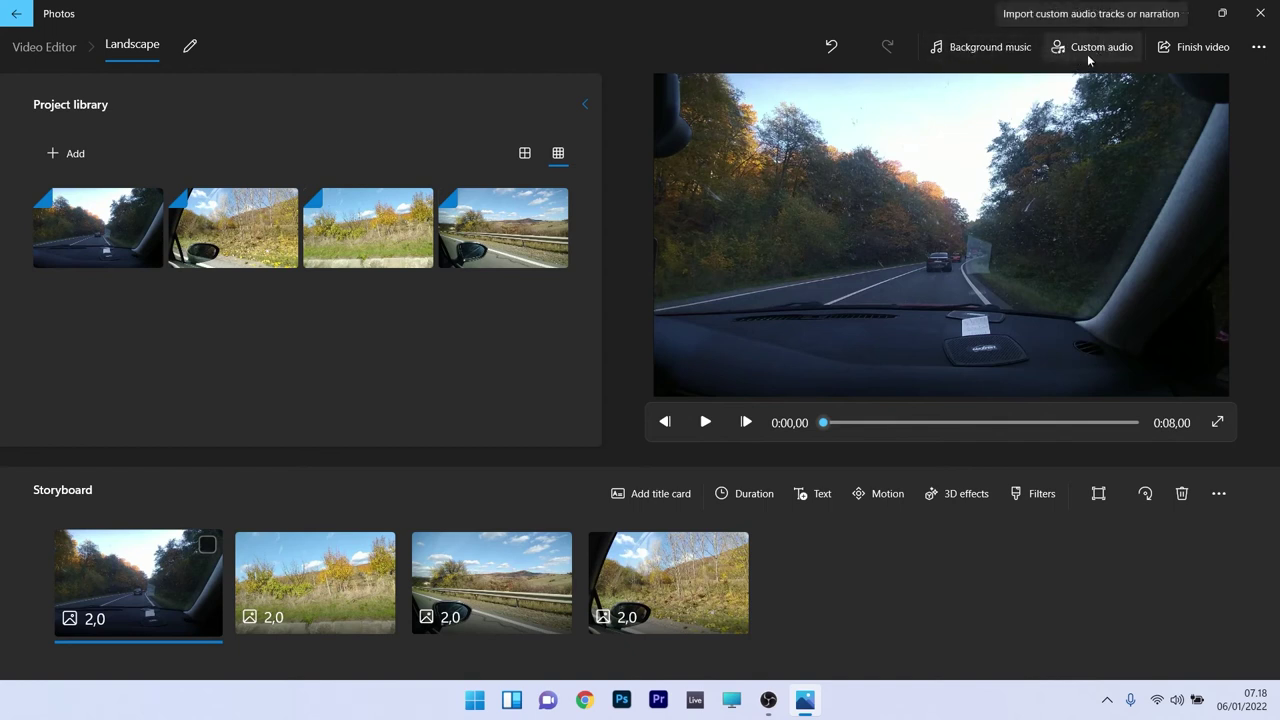
Browse the built-in background music tracks and leave the list without choosing one.
click(984, 47)
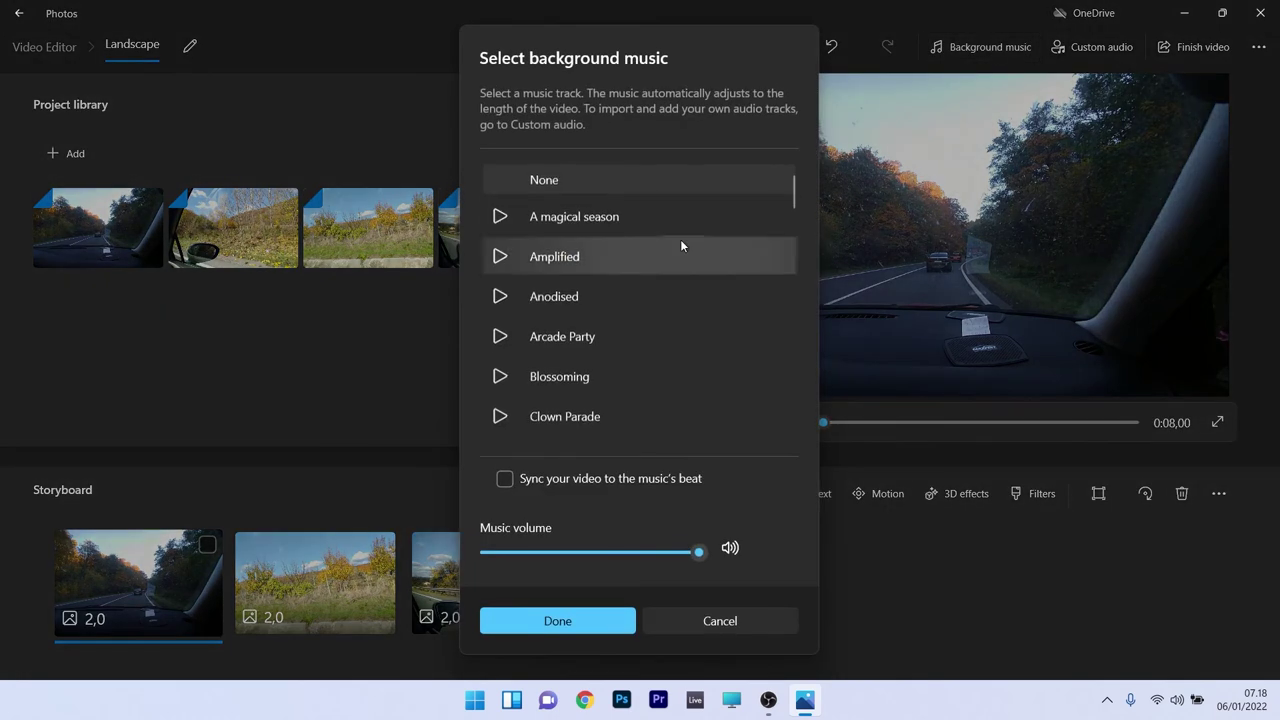
scroll(681, 244, down, 10)
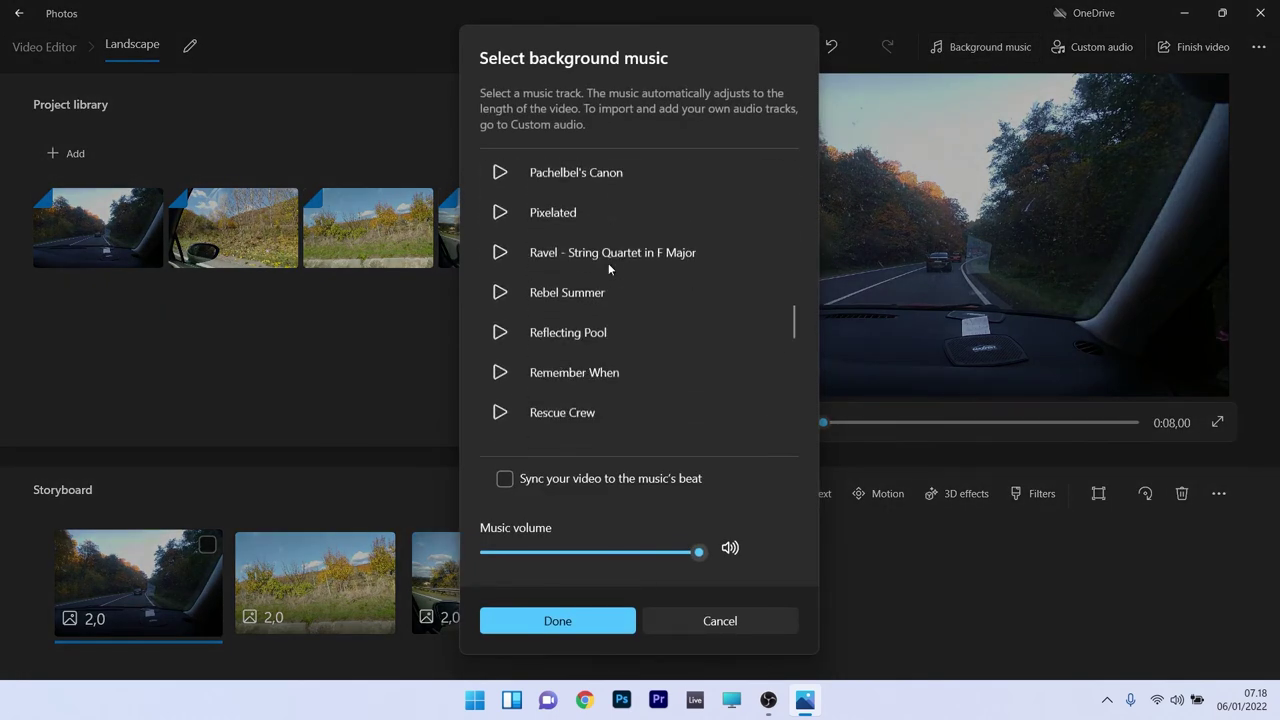
scroll(608, 263, down, 10)
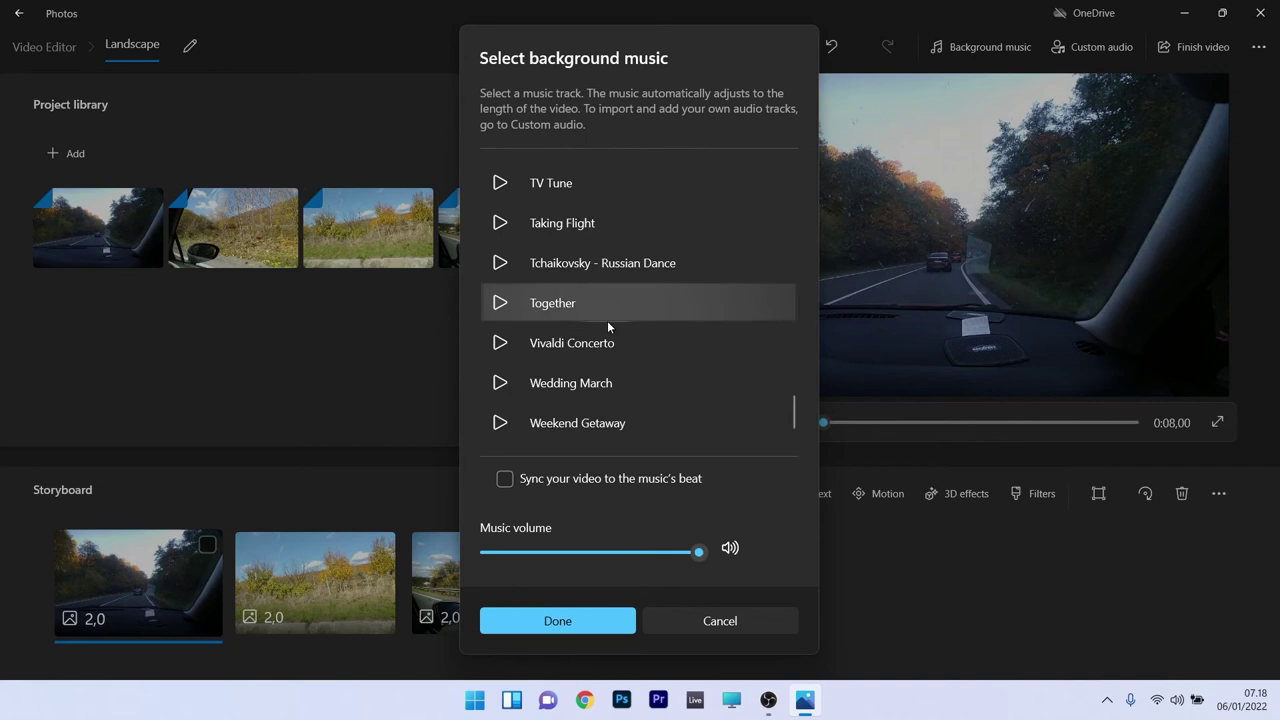
scroll(607, 323, up, 5)
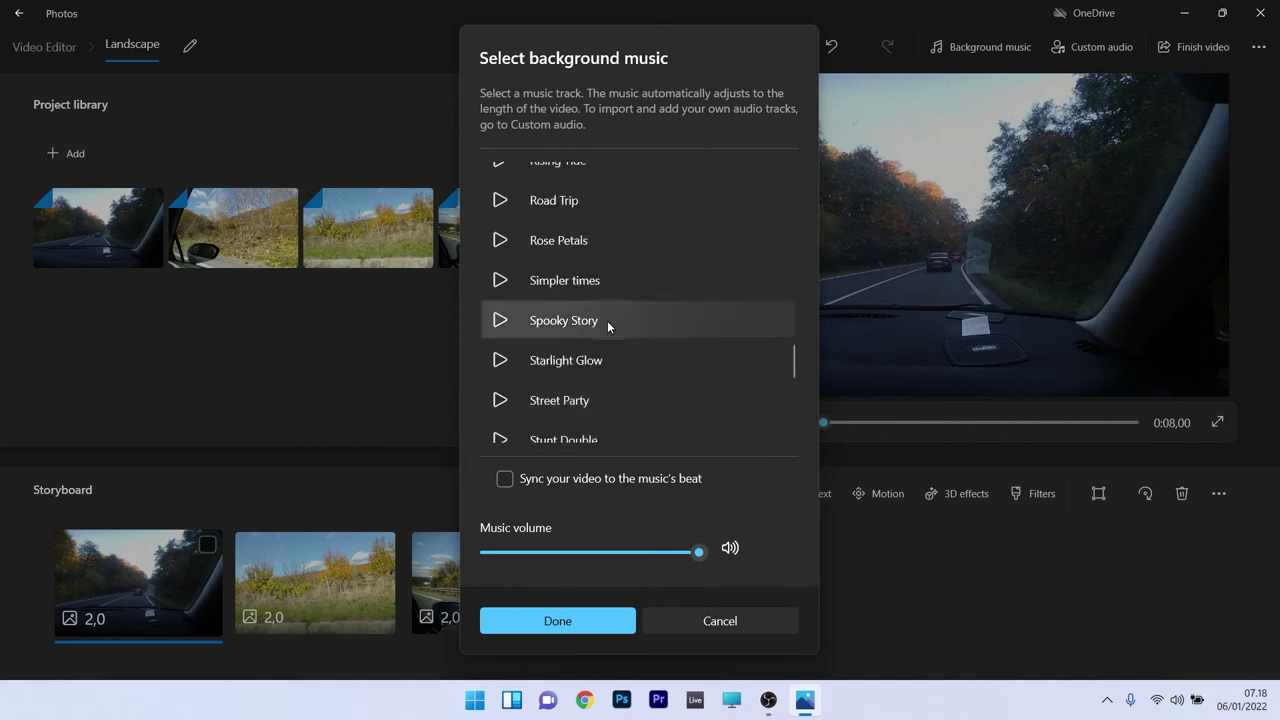
click(734, 629)
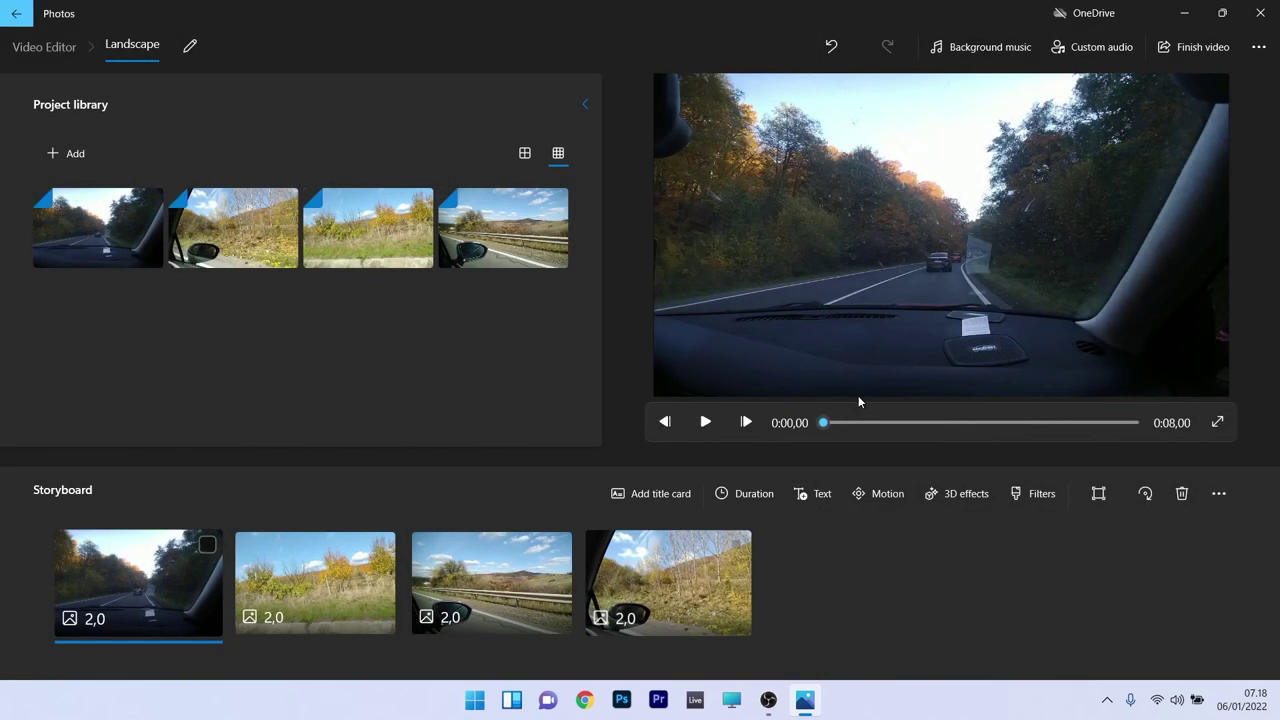
Add the file bensound-dreams.mp3 from the slide folder in Pictures as the video's custom audio.
click(1083, 47)
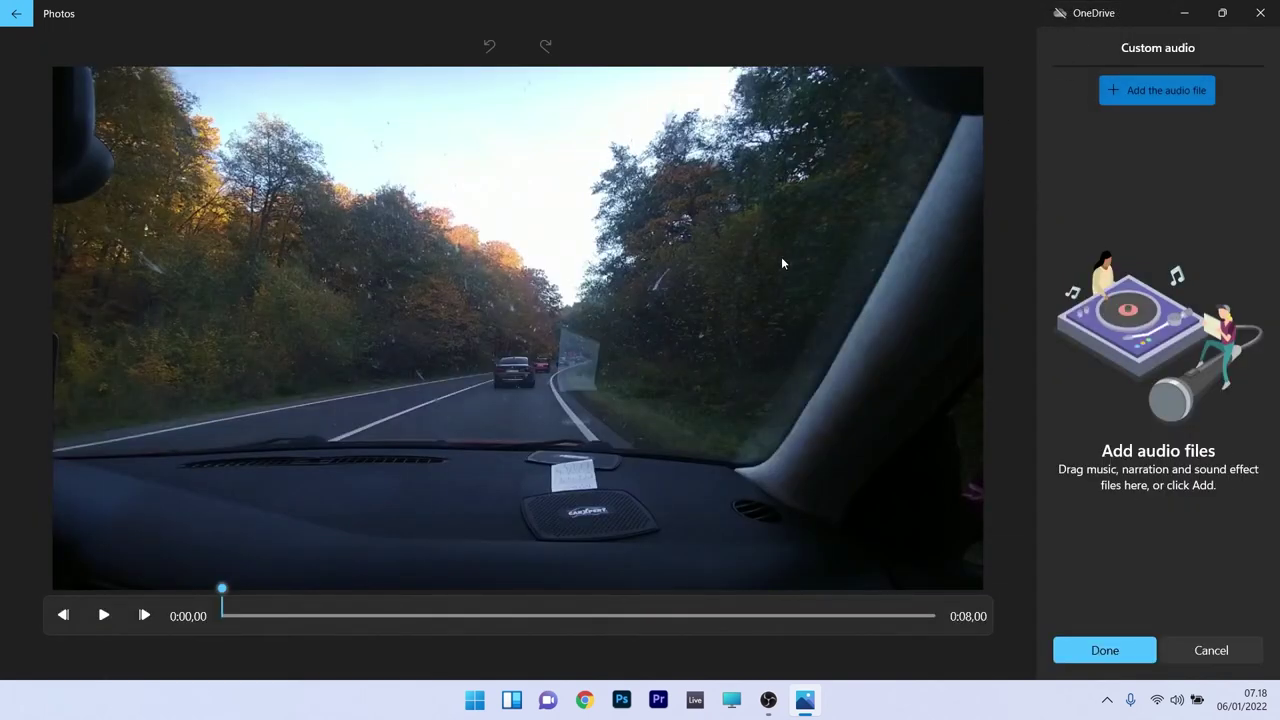
click(1148, 93)
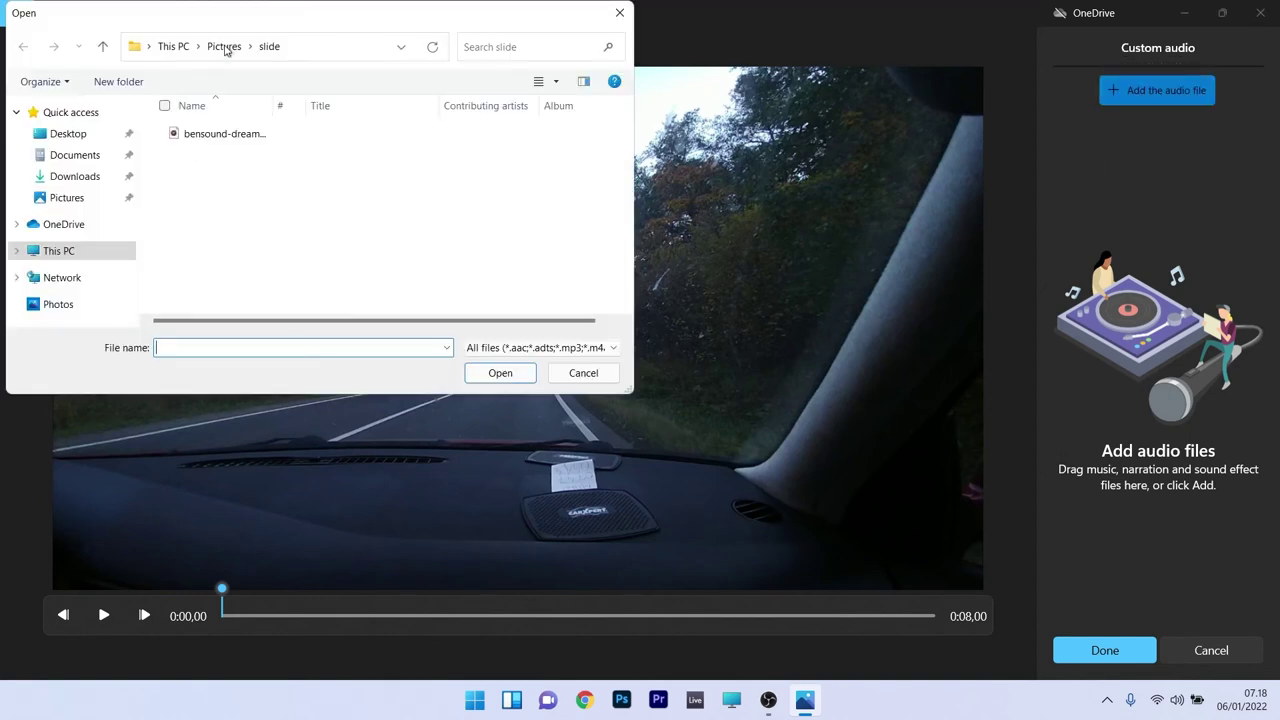
drag(234, 23, 376, 121)
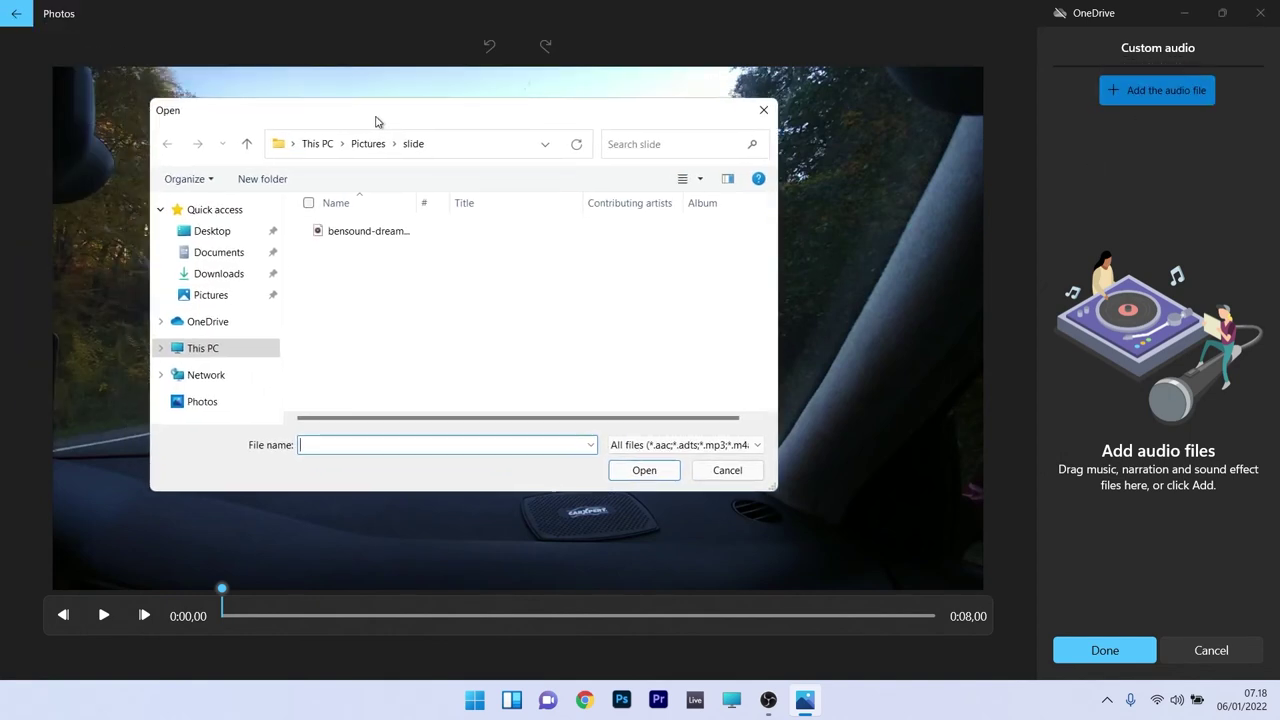
click(395, 236)
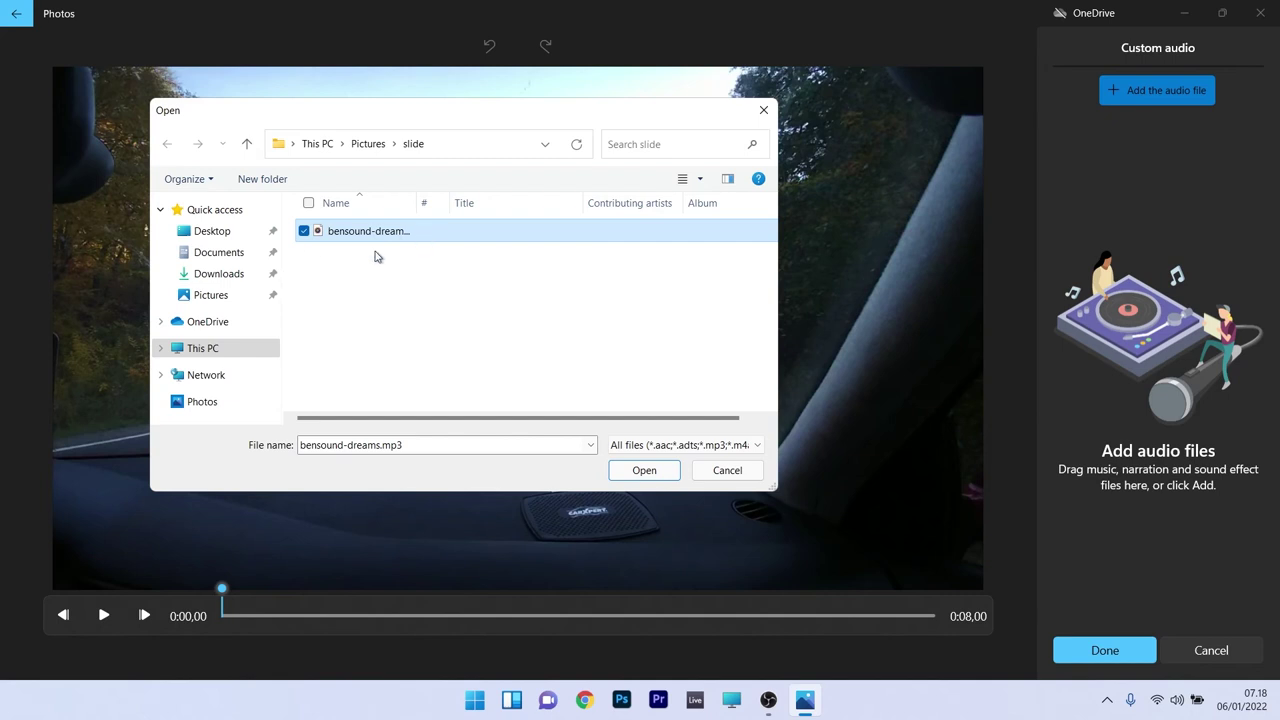
click(641, 471)
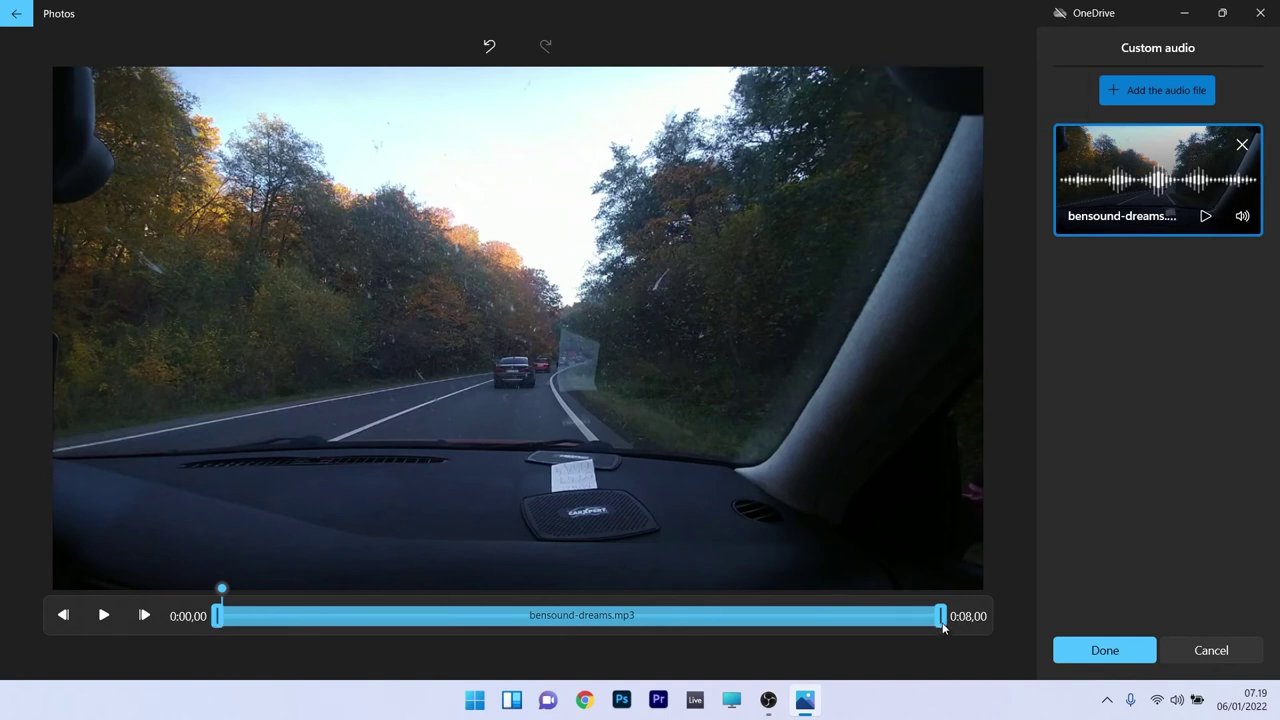
Try the start and end trim points of the audio clip, leaving it spanning the whole video timeline.
mouse_move(942, 622)
mouse_down()
mouse_move(725, 635)
mouse_move(932, 641)
mouse_move(942, 630)
mouse_up()
drag(217, 614, 169, 627)
drag(940, 620, 1003, 598)
Lower the audio track's volume to about two thirds and enable both Fade In and Fade out.
click(1243, 217)
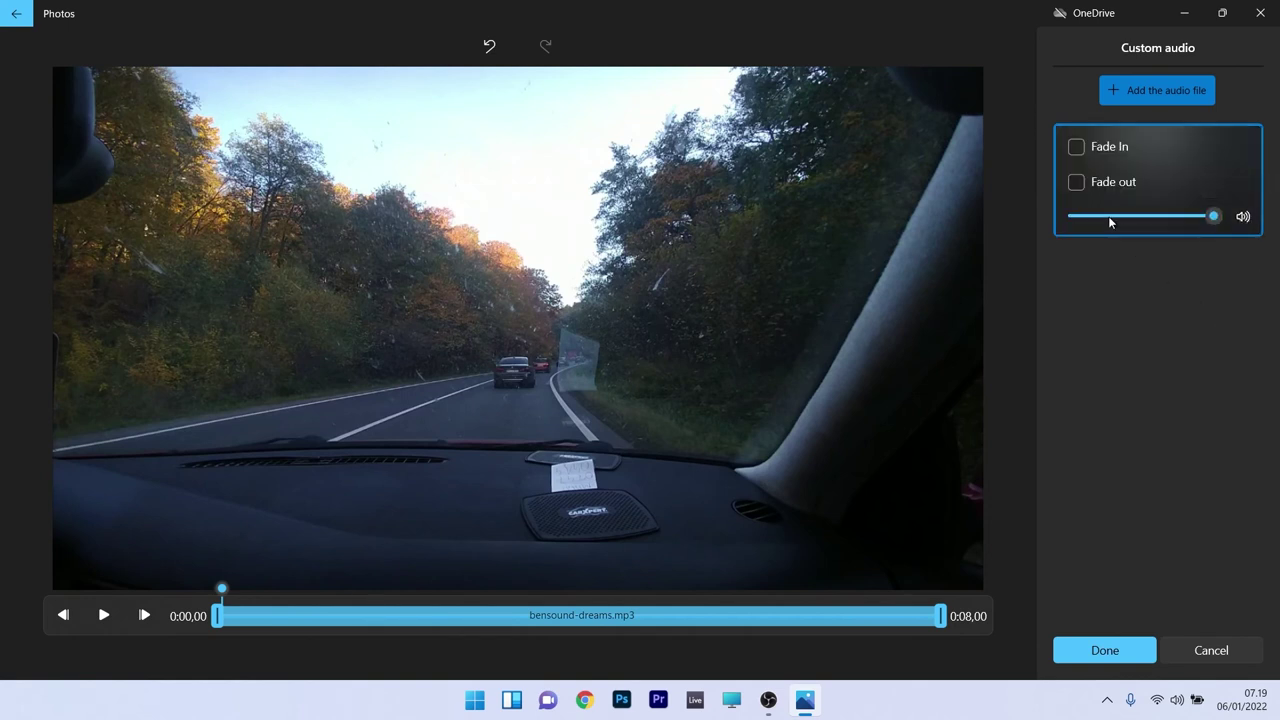
drag(1213, 215, 1172, 216)
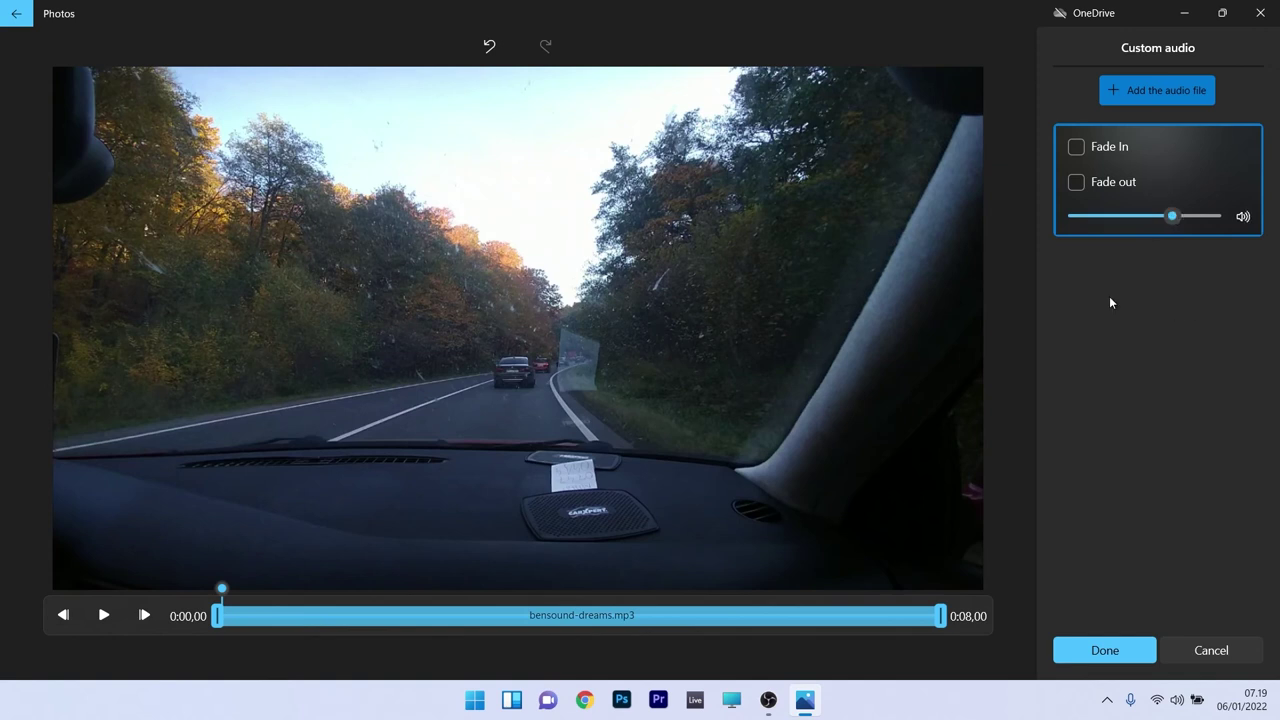
click(1084, 182)
click(1077, 147)
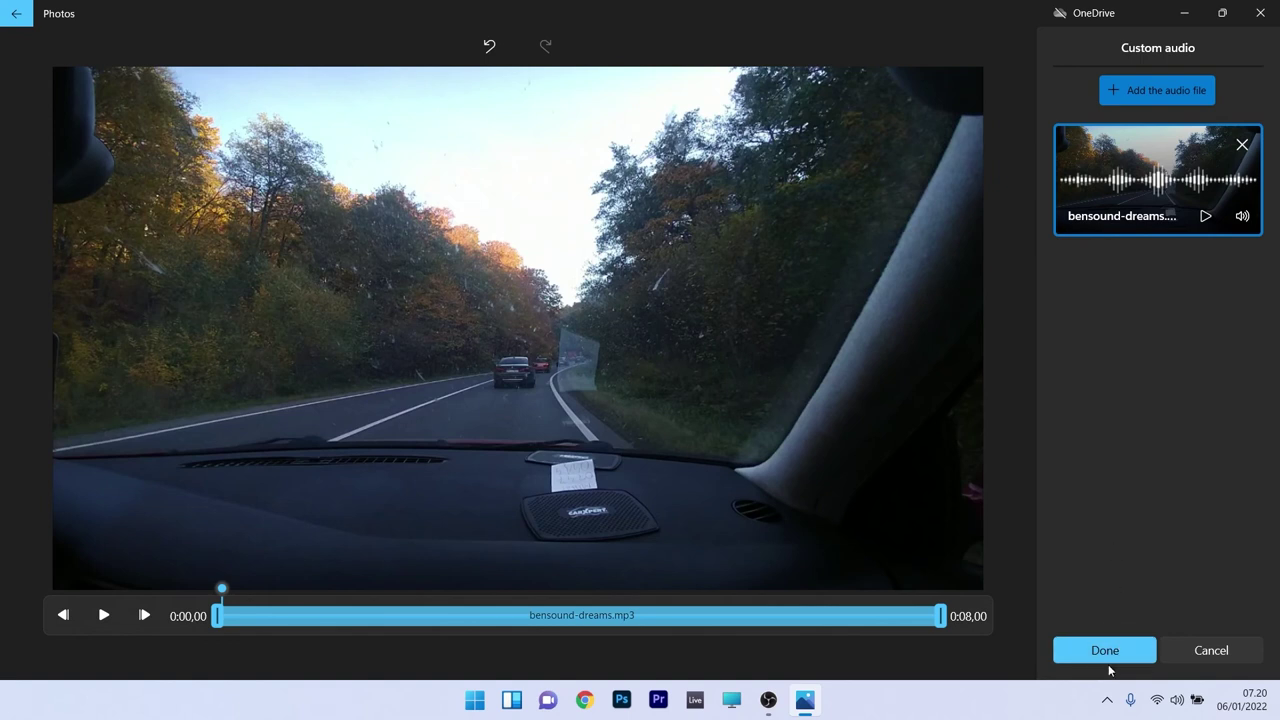
Apply the custom audio to the project and play the slideshow from the beginning.
click(1111, 648)
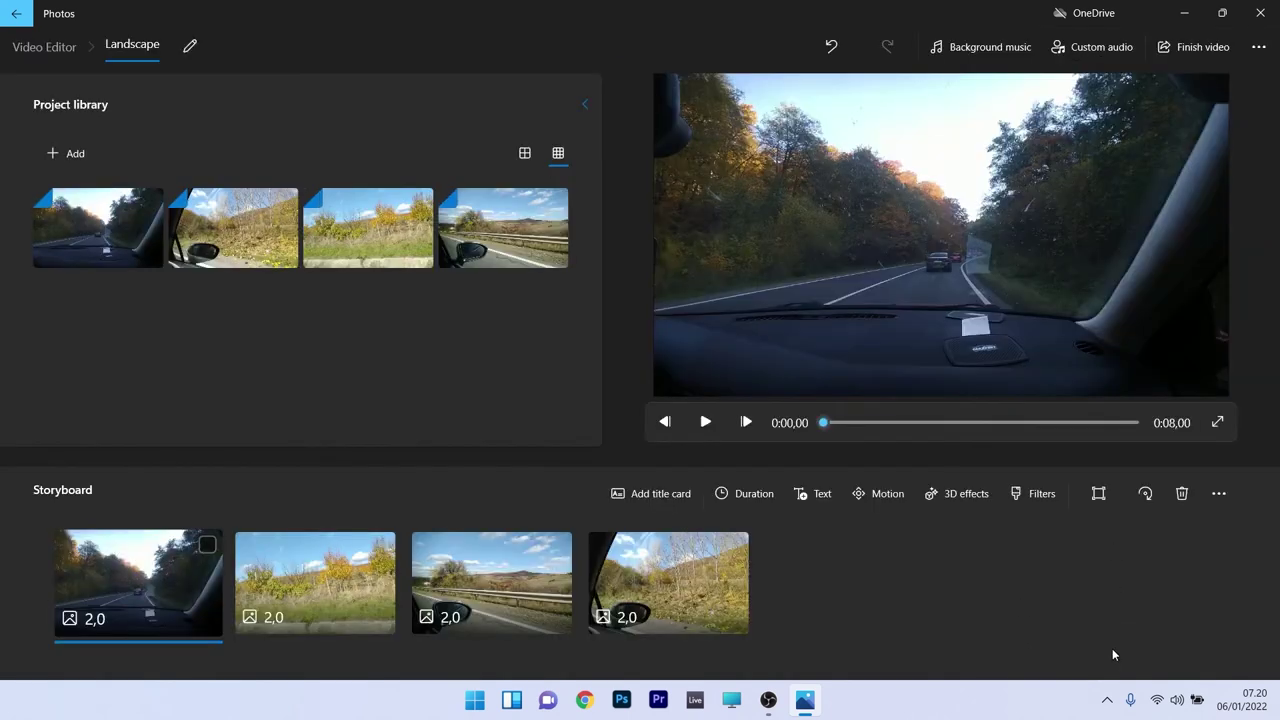
click(706, 423)
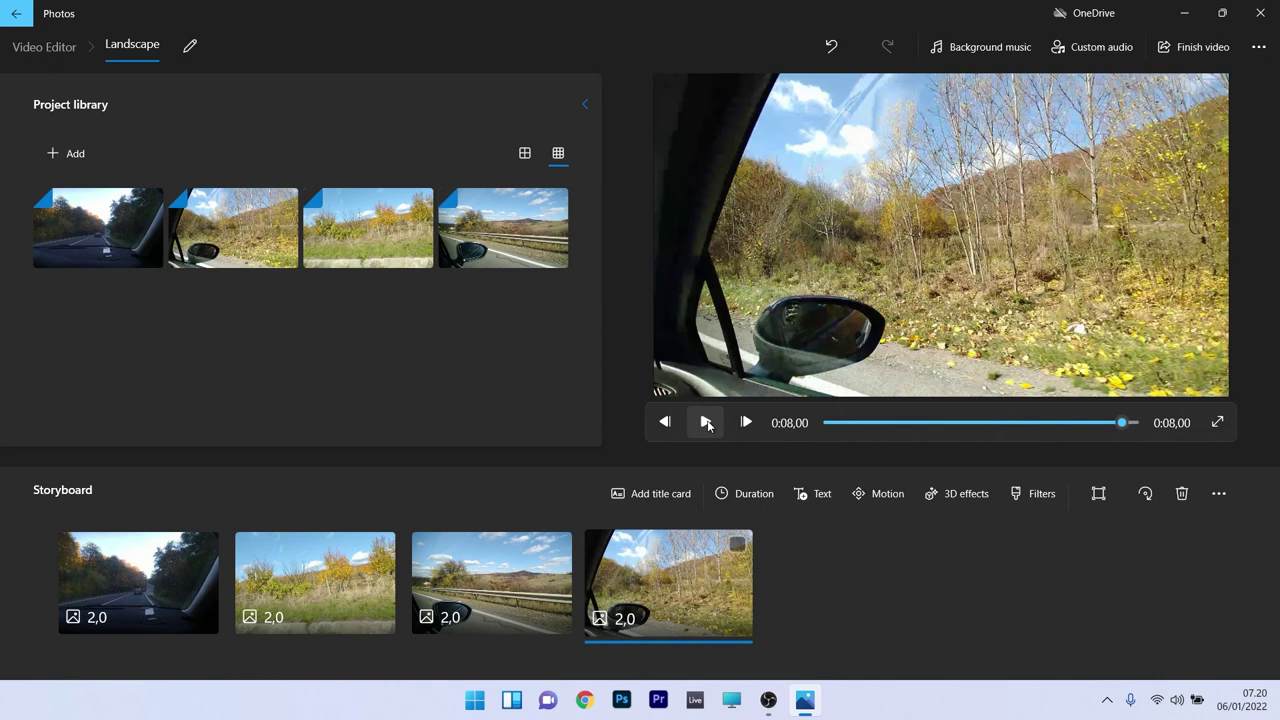
Export the finished video at High 1080p quality to the Desktop as Landscape.mp4.
click(1190, 55)
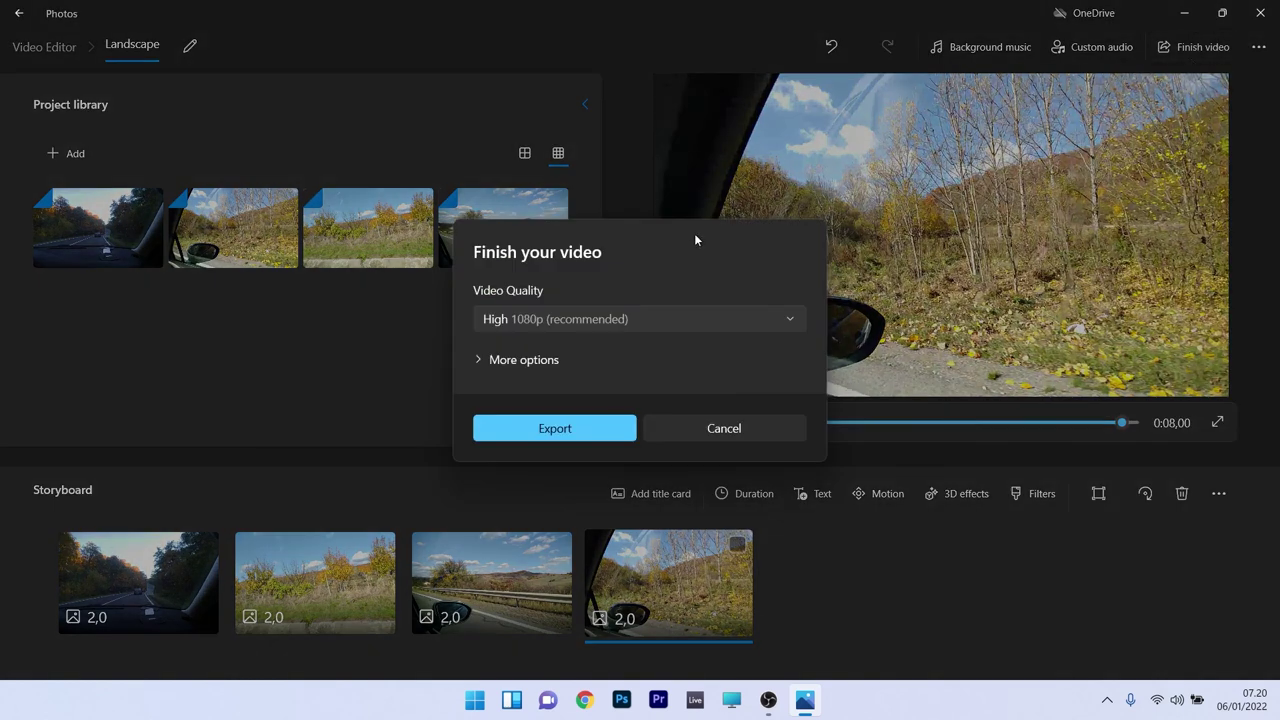
click(662, 321)
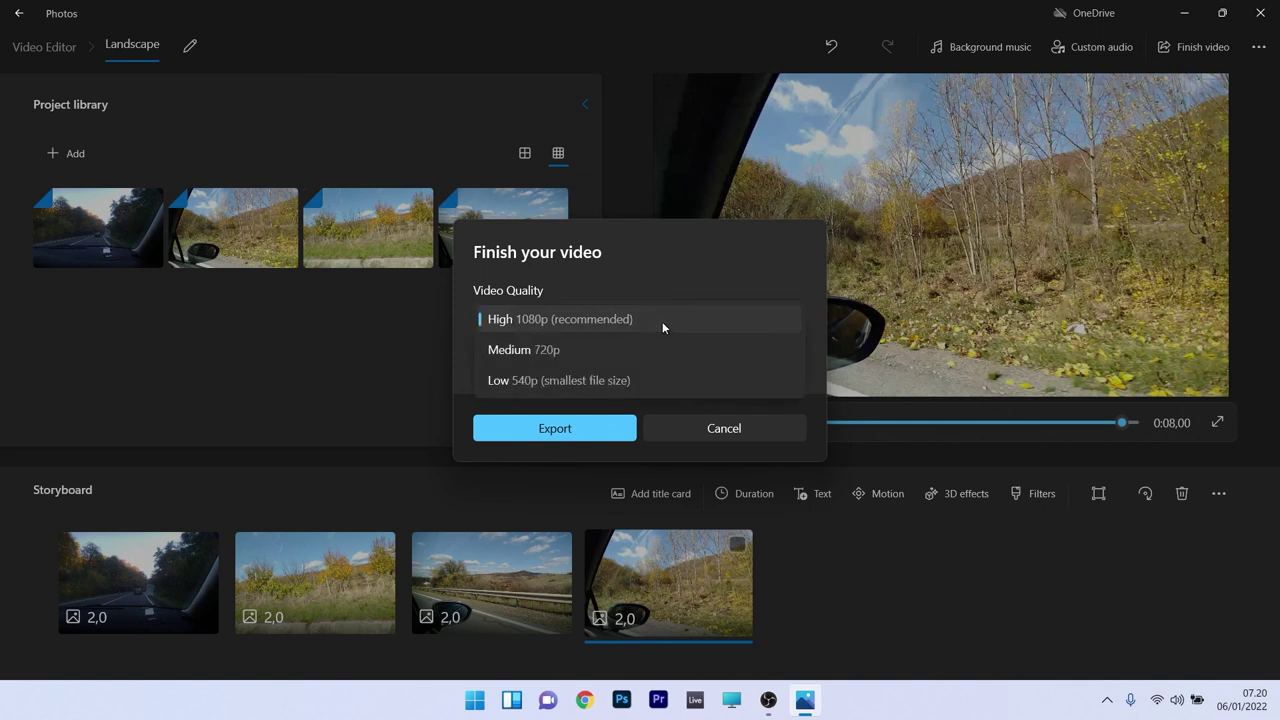
click(610, 325)
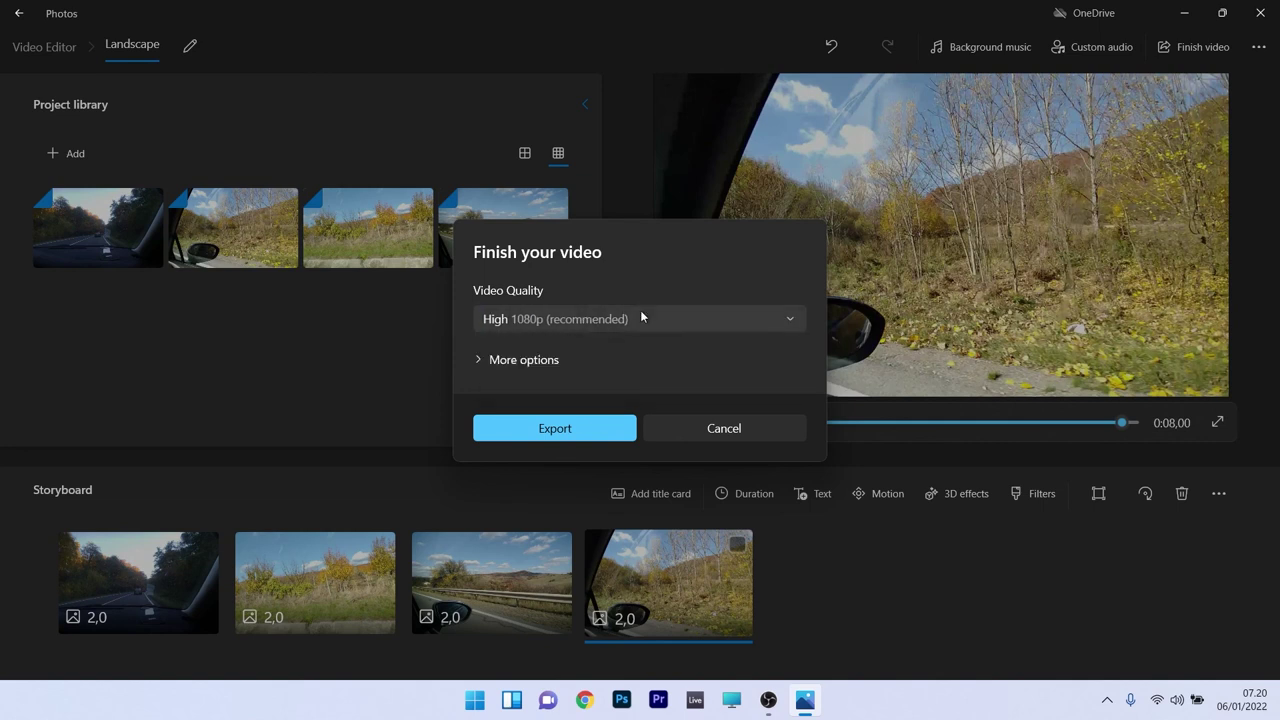
click(560, 427)
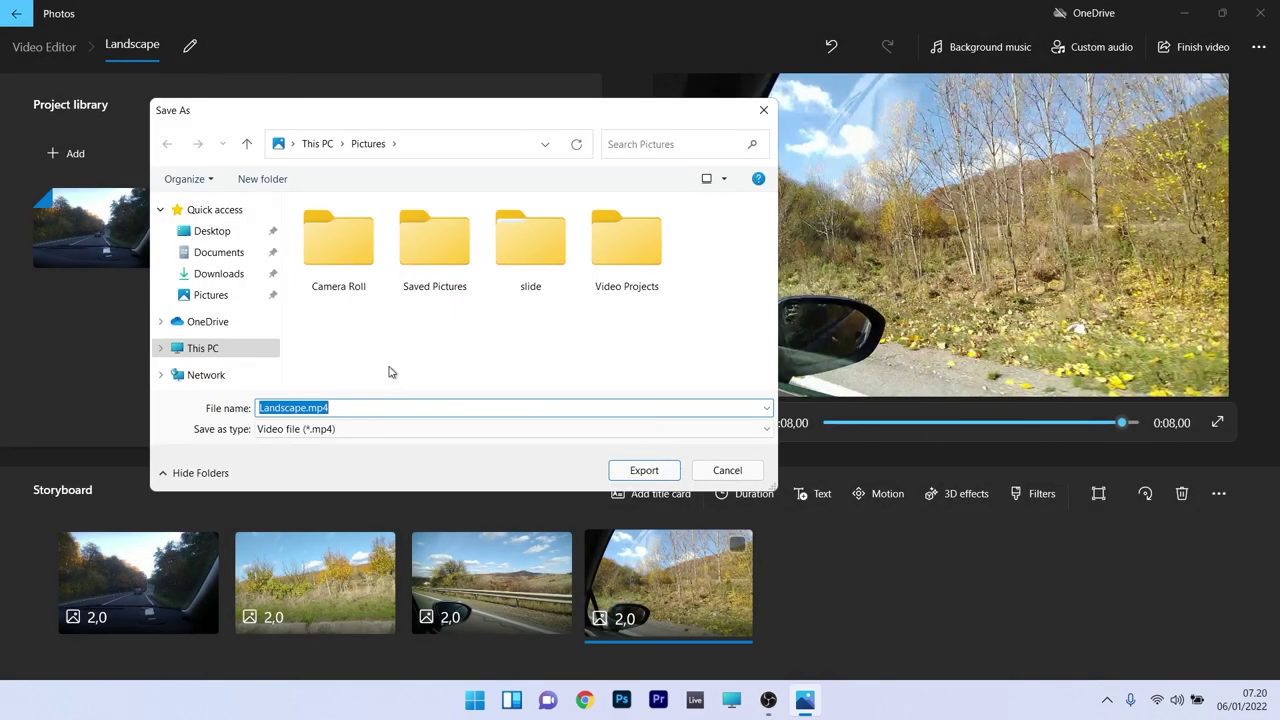
click(210, 233)
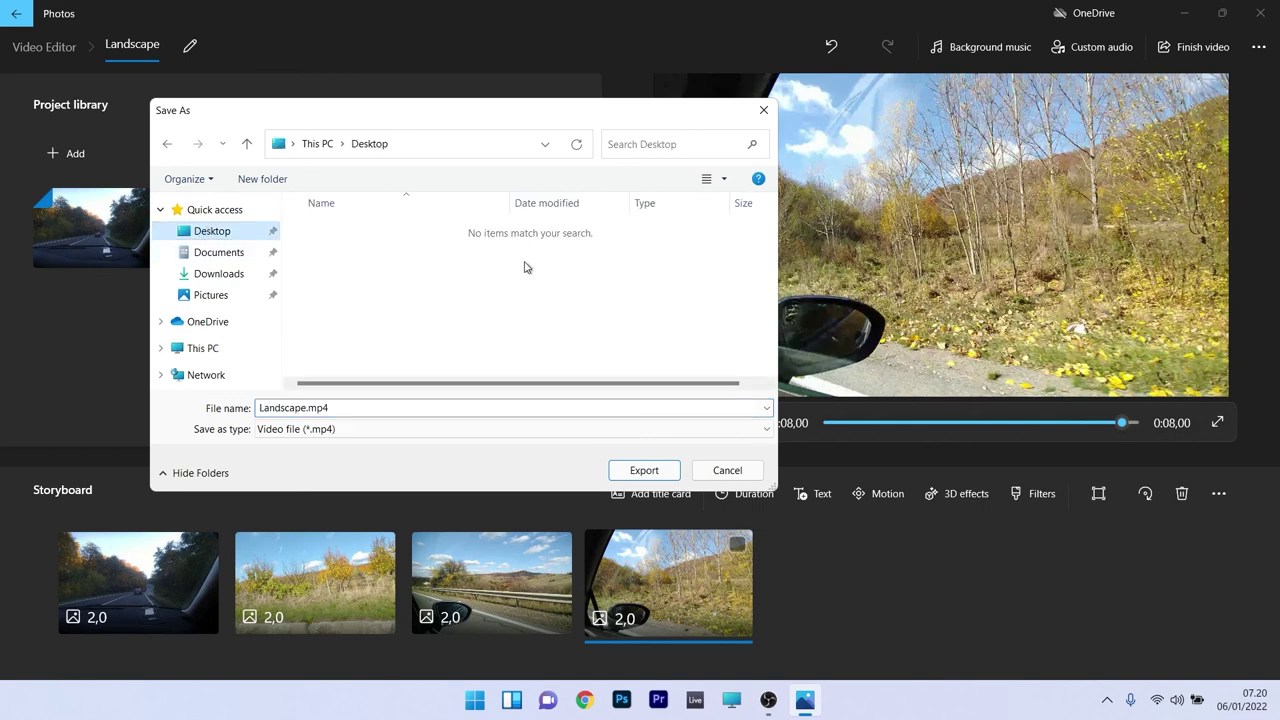
click(650, 474)
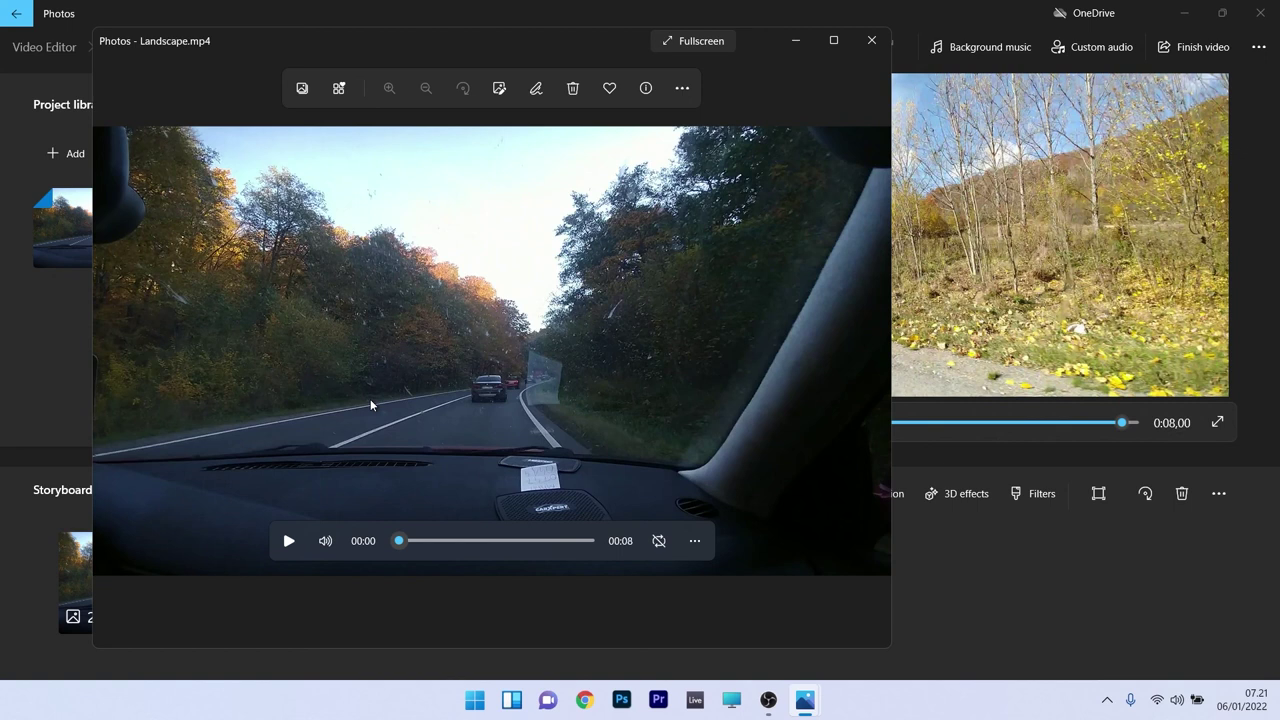
Play the exported Landscape.mp4 from the beginning and pause it during the third picture.
key(space)
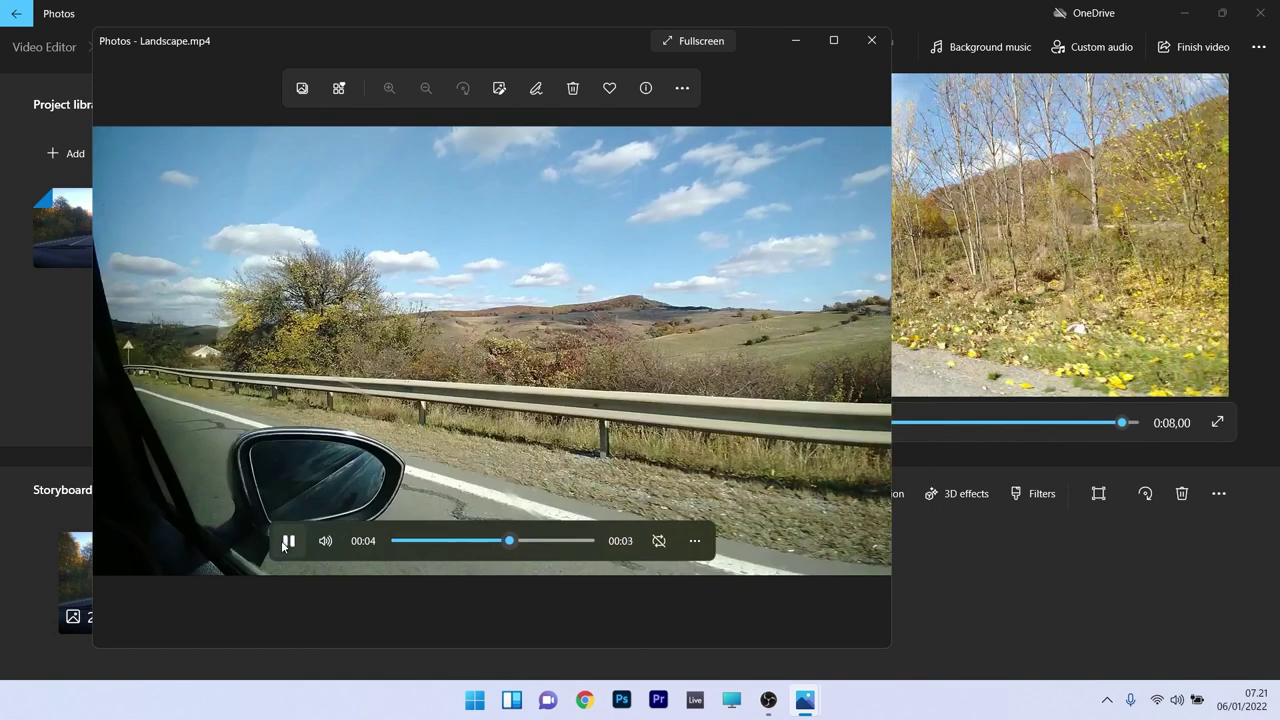
click(284, 540)
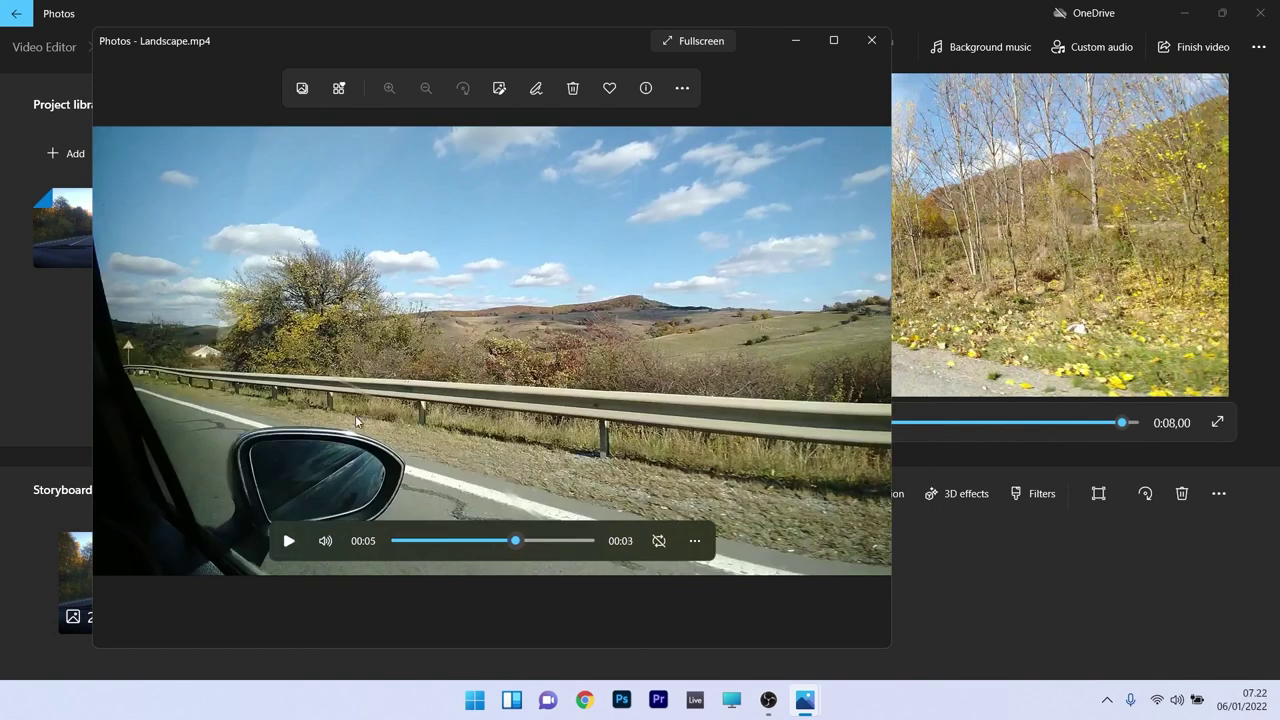